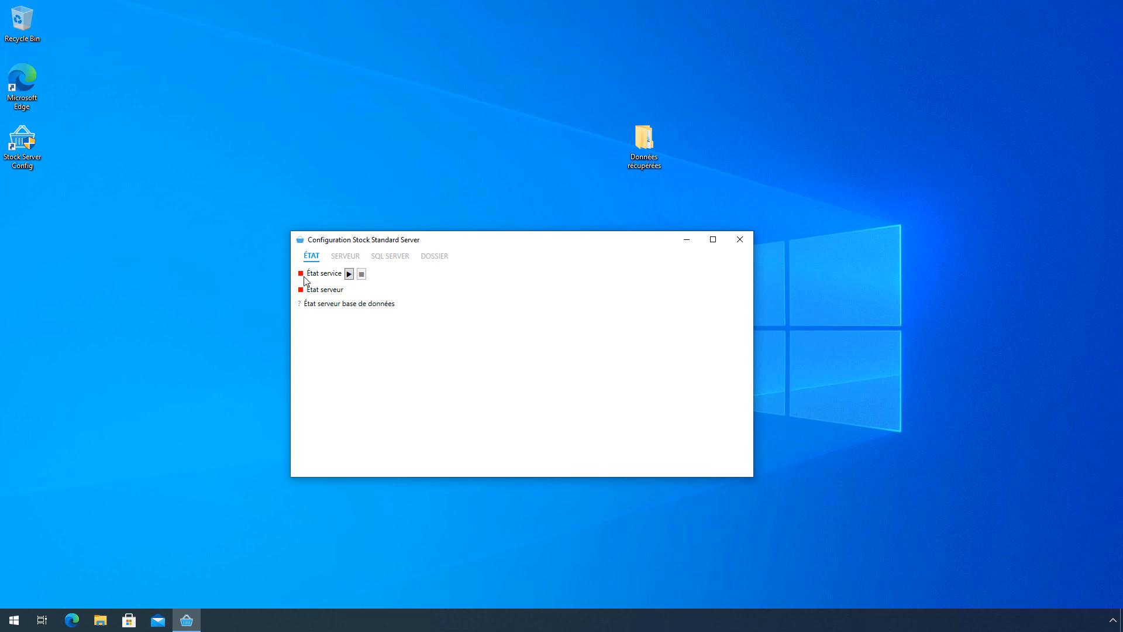
# - Start the Stock Standard service with the play button beside État service on the ÉTAT tab
pyautogui.click(349, 274)
pyautogui.press('super')
# - Launch the Services app from Windows search and maximize its window
pyautogui.write('servic')
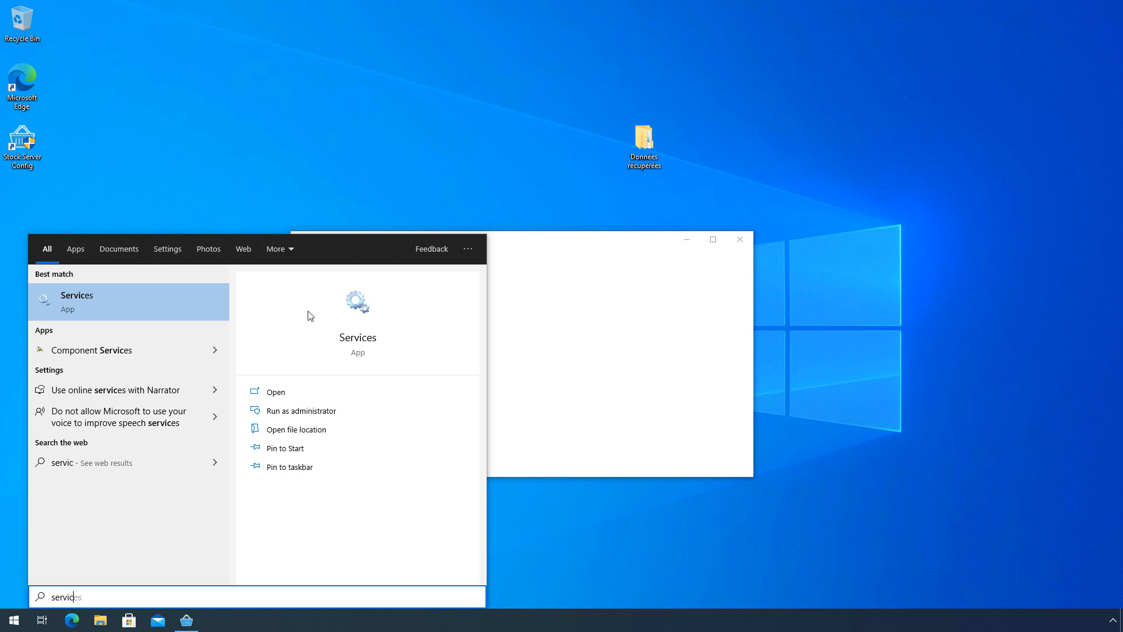
pyautogui.click(89, 304)
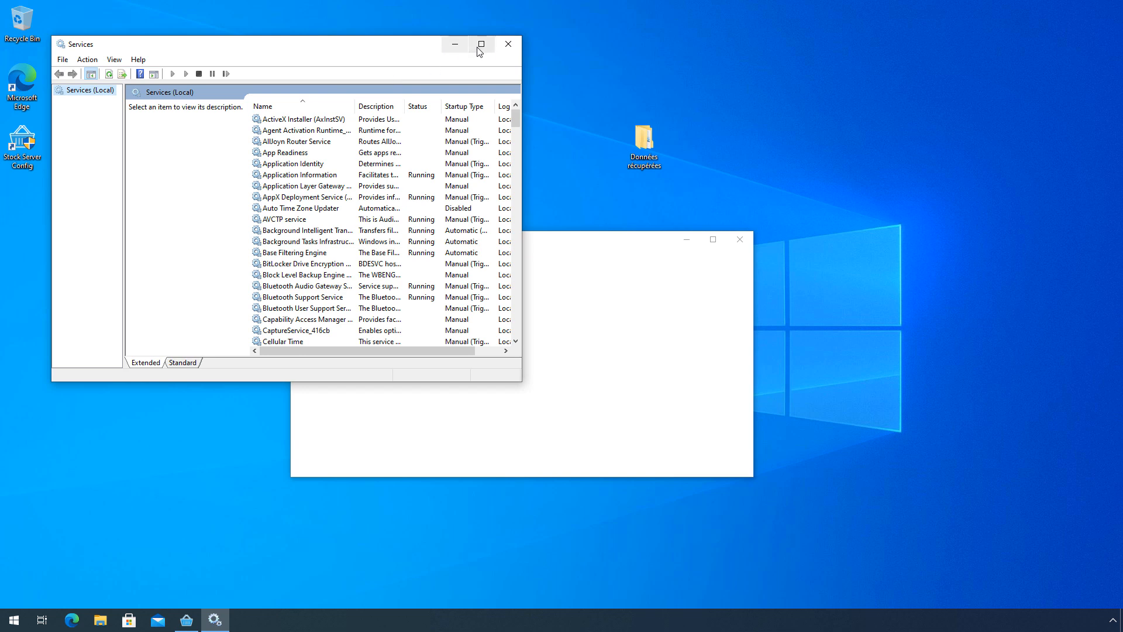
pyautogui.click(482, 44)
# - Locate SQL Server (KLICKSTOCK) in the services list, start it, and close Services
pyautogui.click(247, 159)
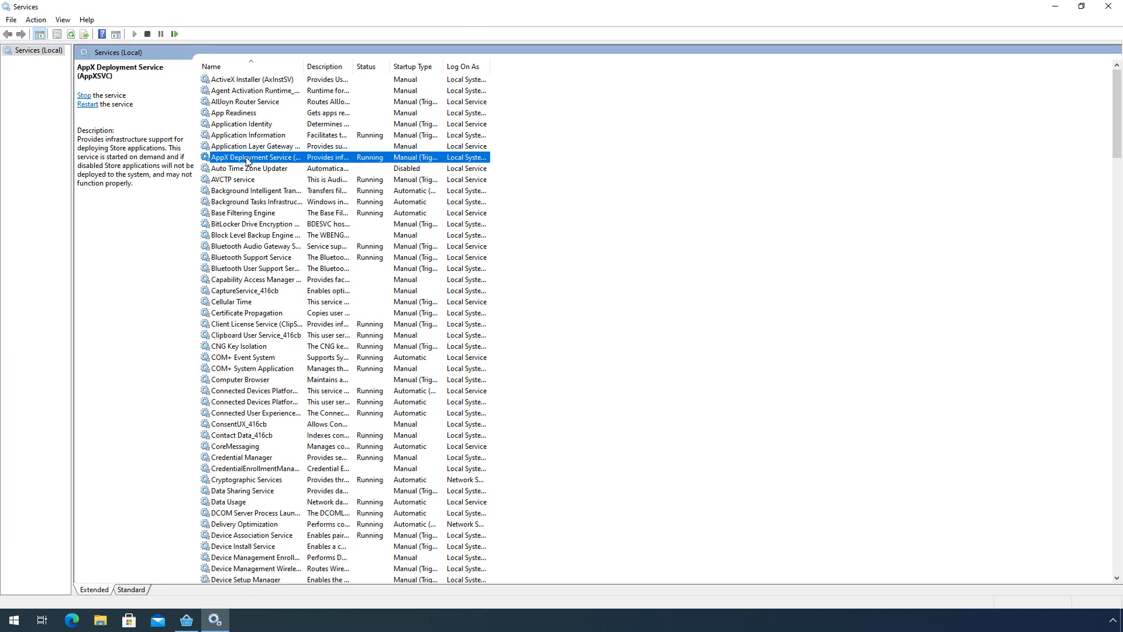
pyautogui.write('sql')
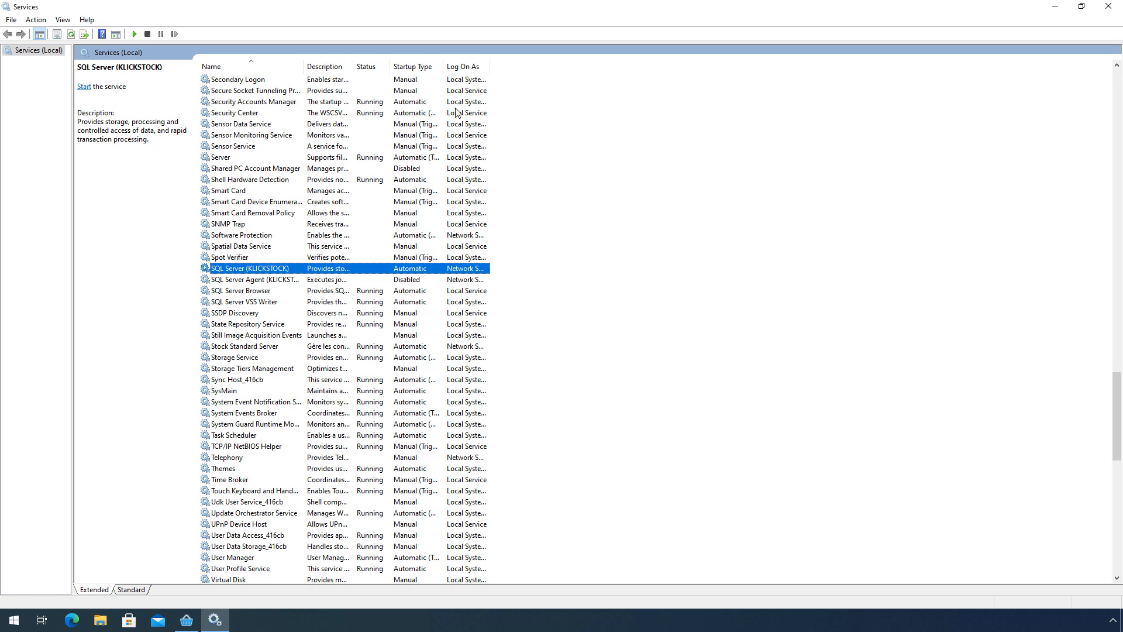
pyautogui.moveTo(443, 65); pyautogui.dragTo(598, 70)
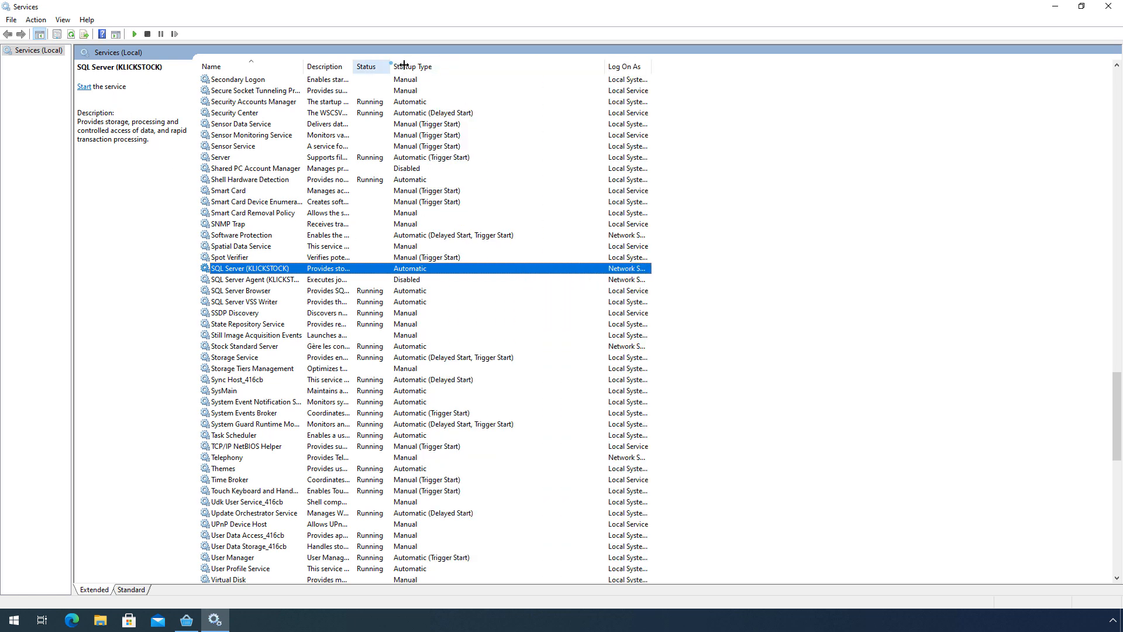
pyautogui.moveTo(389, 66); pyautogui.dragTo(502, 65)
pyautogui.moveTo(352, 64); pyautogui.dragTo(451, 66)
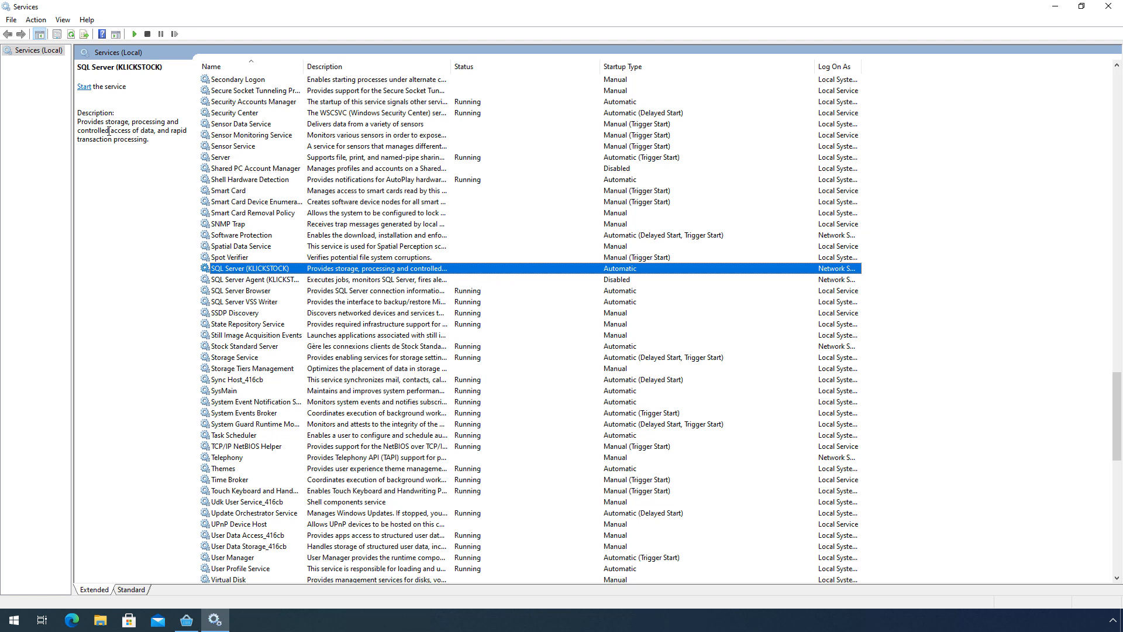
pyautogui.click(84, 87)
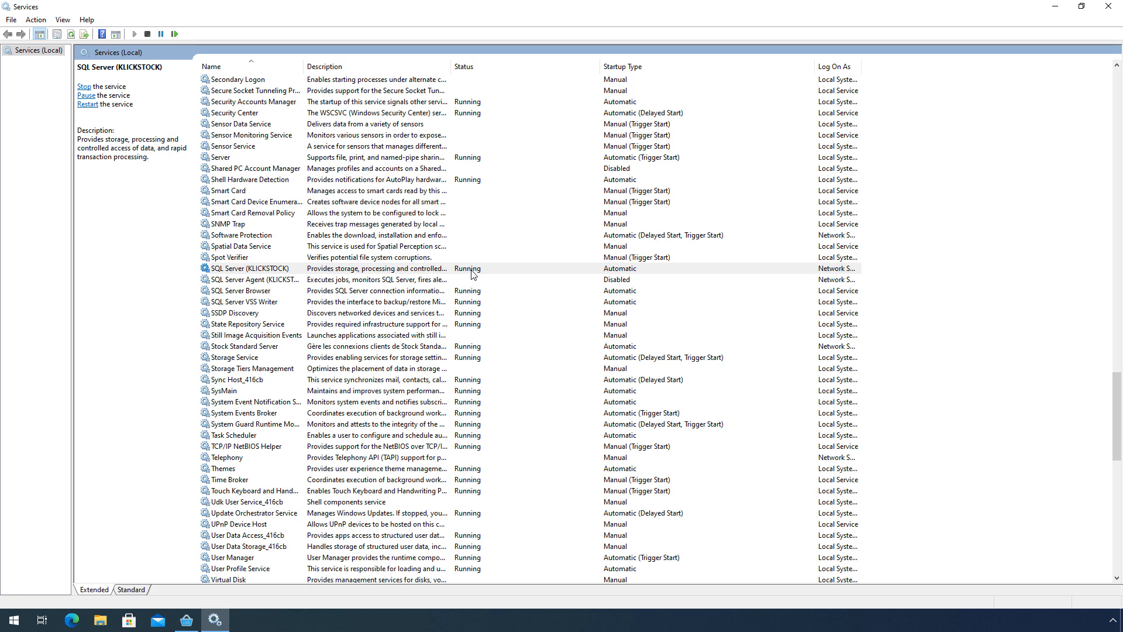
pyautogui.click(1120, 7)
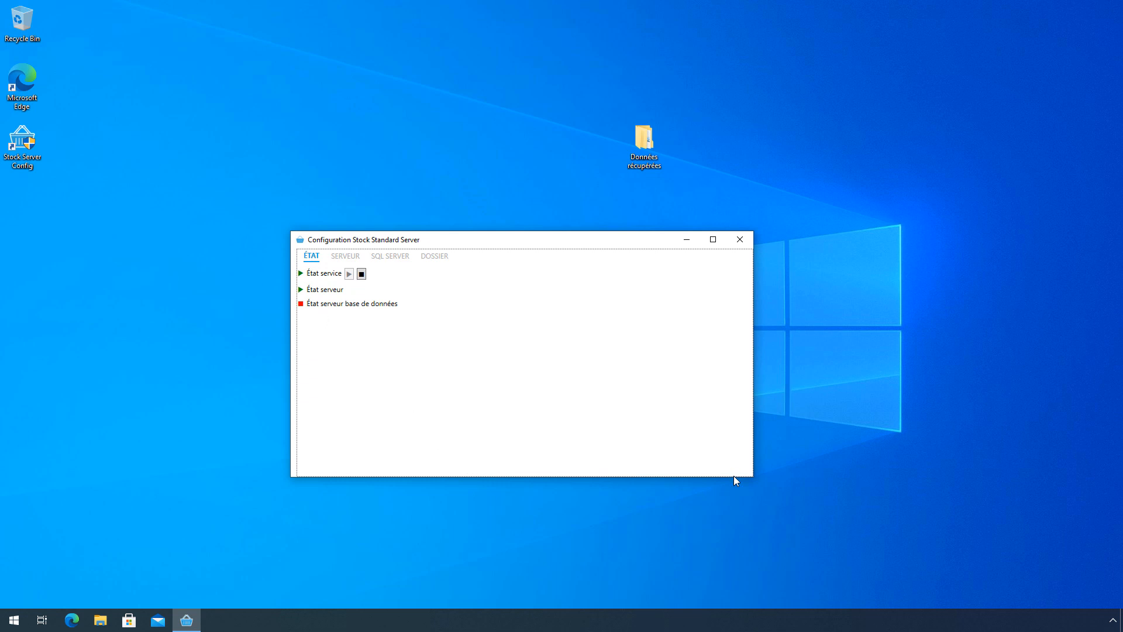
# - Relaunch Stock Server Config as administrator, close the duplicate window, and reposition the remaining one
pyautogui.click(24, 143)
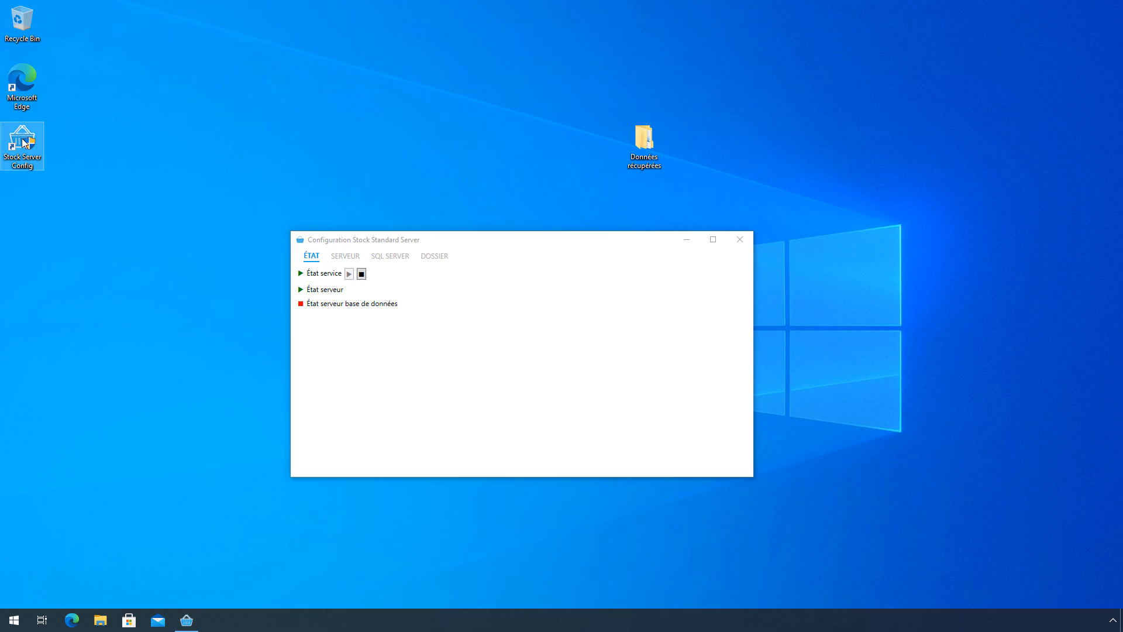
pyautogui.doubleClick(24, 143)
pyautogui.click(472, 390)
pyautogui.moveTo(211, 55); pyautogui.dragTo(471, 363)
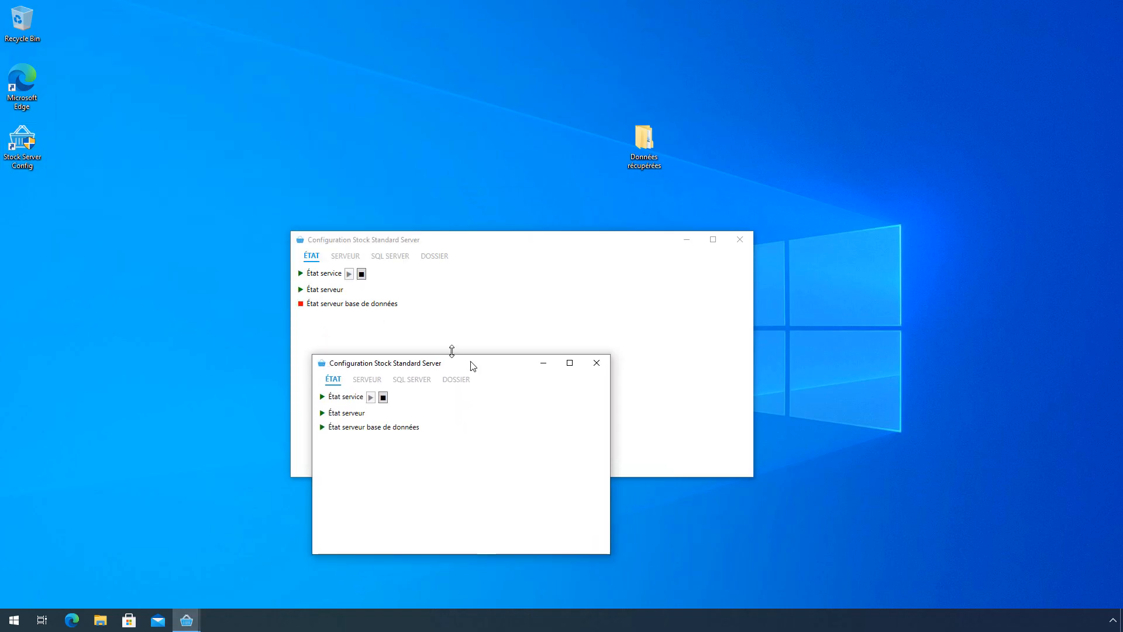
pyautogui.click(341, 318)
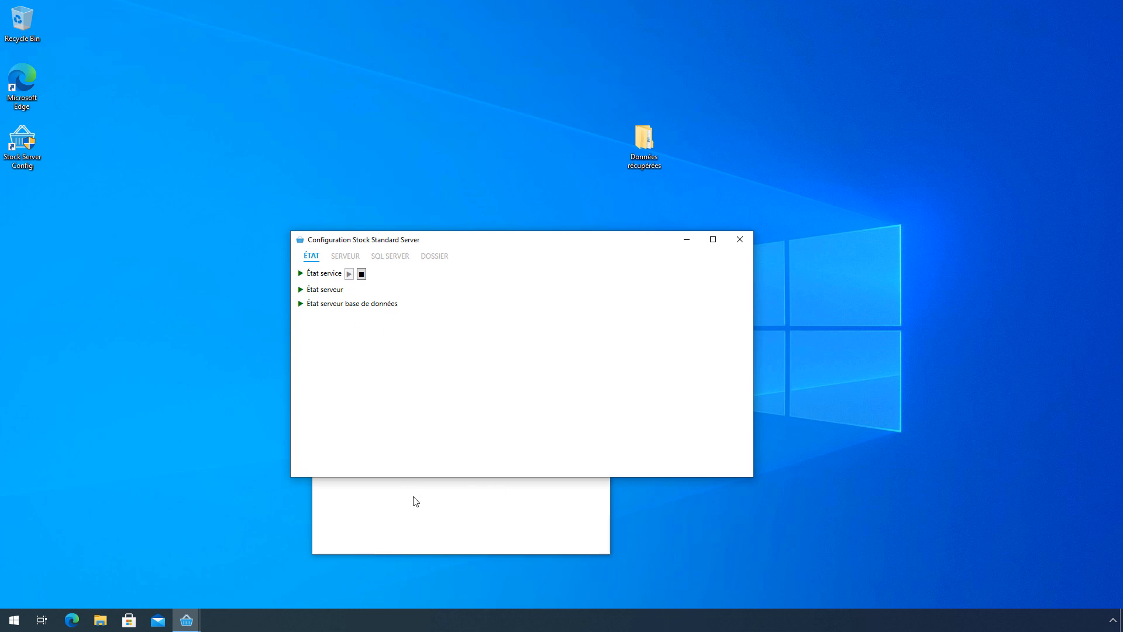
pyautogui.click(460, 531)
pyautogui.click(603, 363)
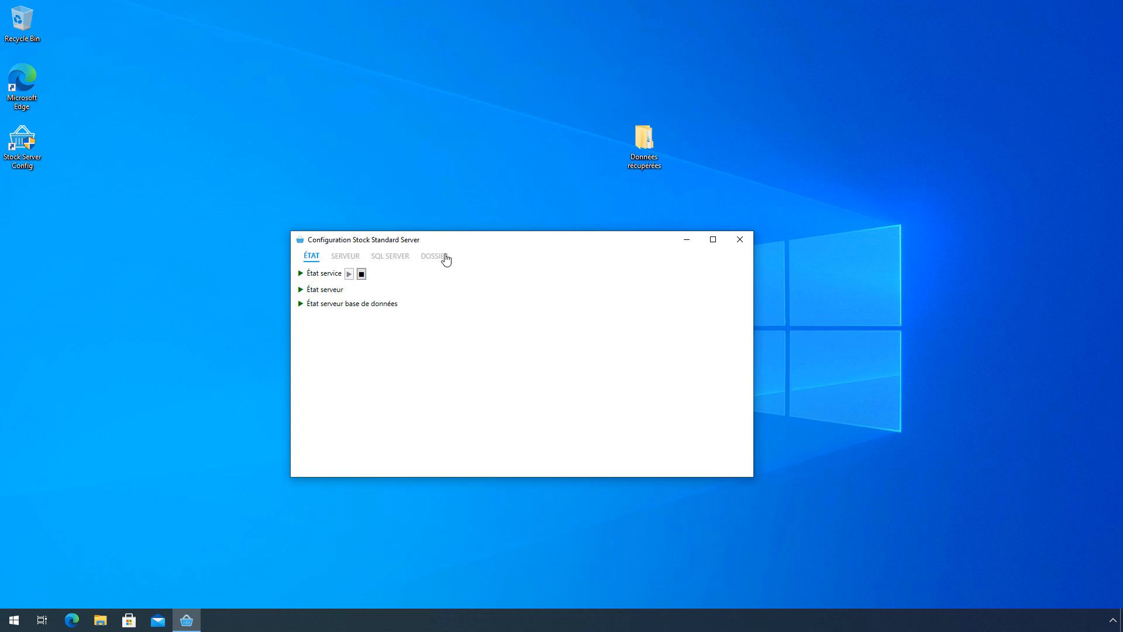
pyautogui.moveTo(446, 242); pyautogui.dragTo(460, 169)
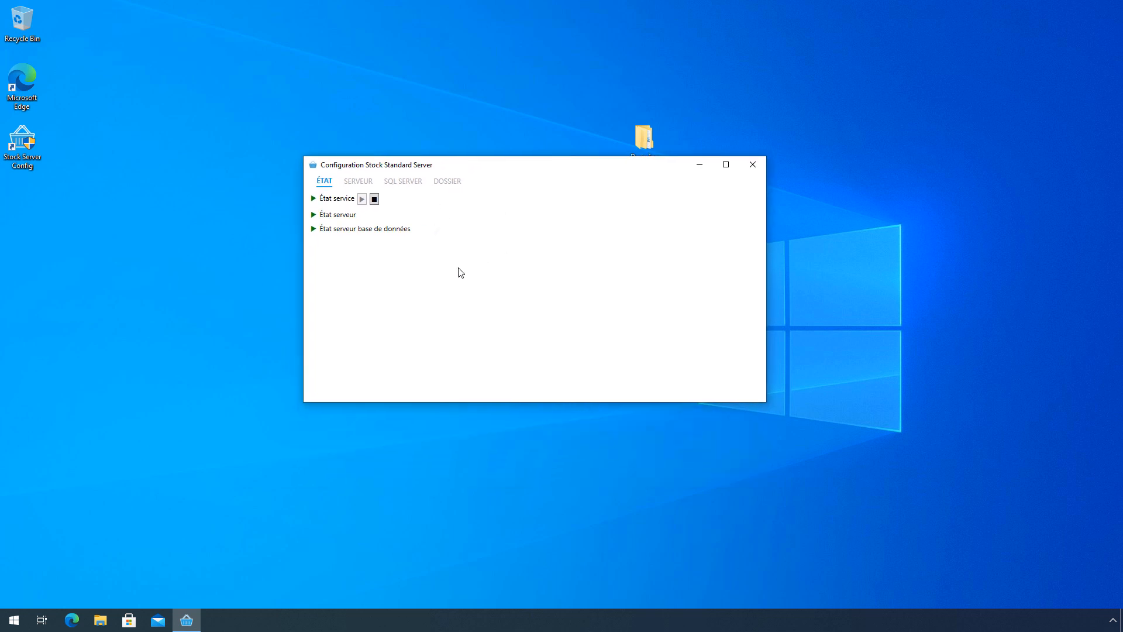
# - Go to the DOSSIER page, refresh the folder list, and enlarge the window
pyautogui.click(448, 182)
pyautogui.moveTo(486, 165); pyautogui.dragTo(449, 223)
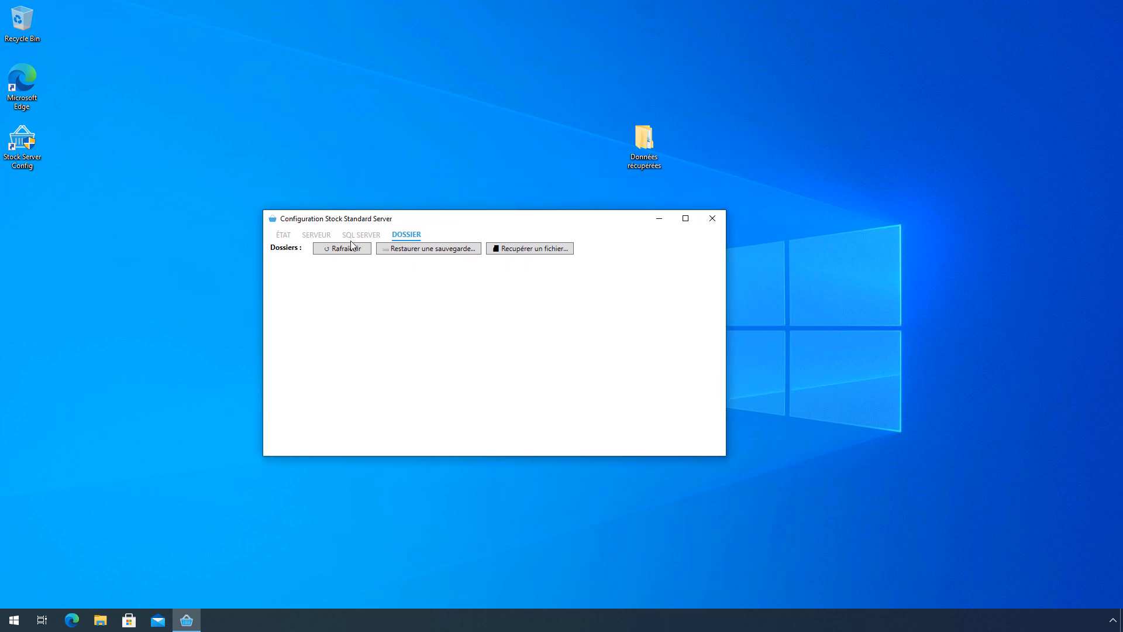
pyautogui.click(345, 252)
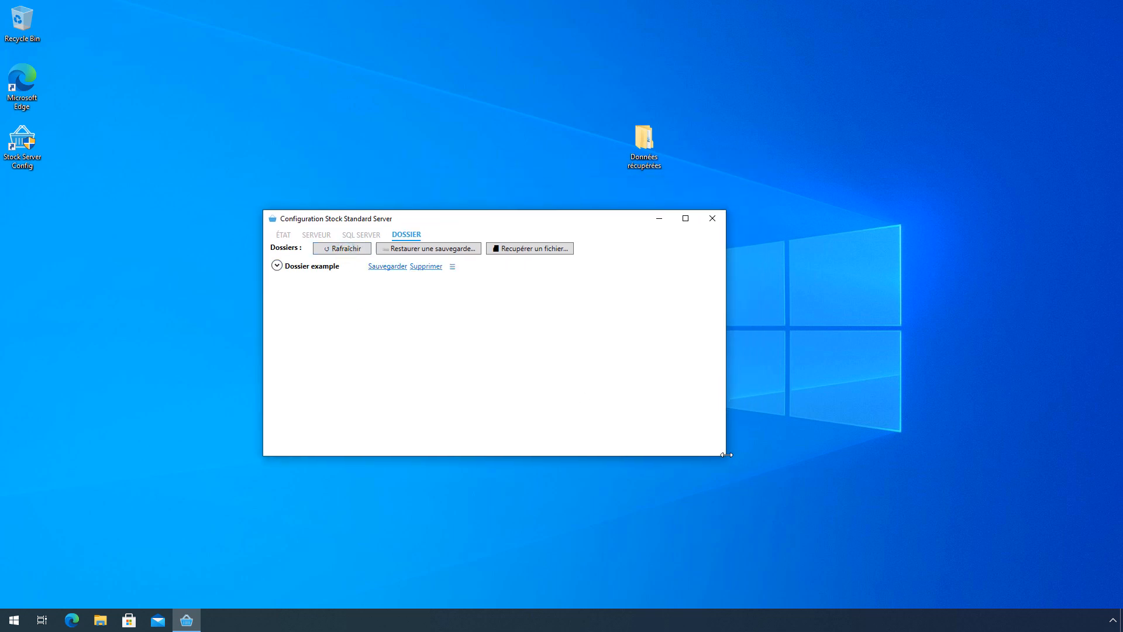
pyautogui.moveTo(726, 455); pyautogui.dragTo(905, 553)
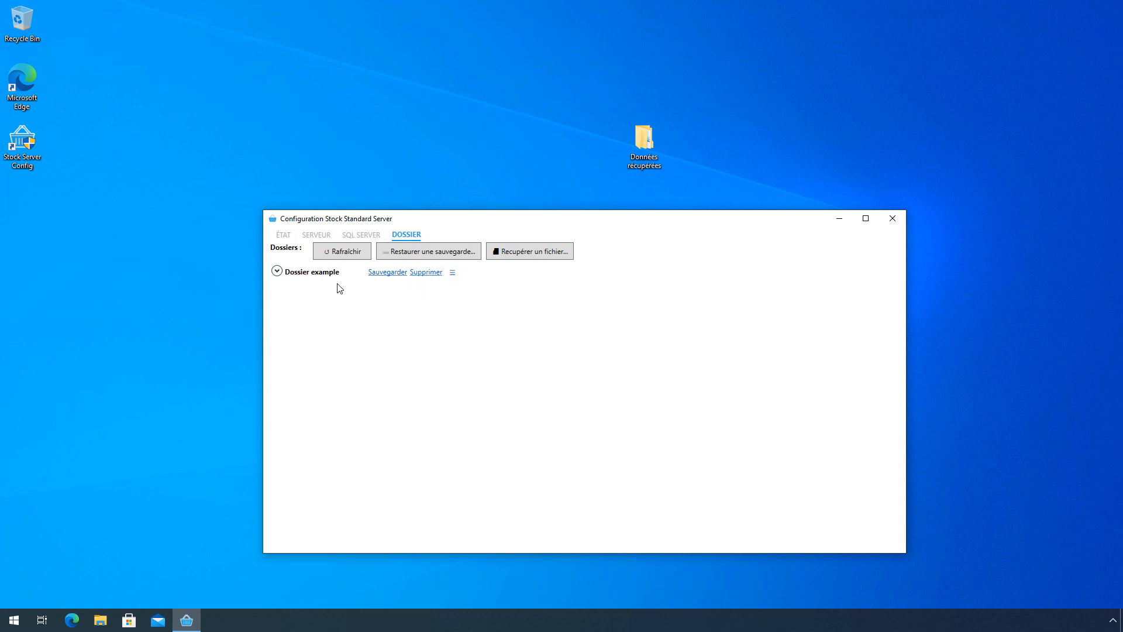
# - Create two backups of Dossier example and expand it to list them
pyautogui.click(387, 273)
pyautogui.click(282, 271)
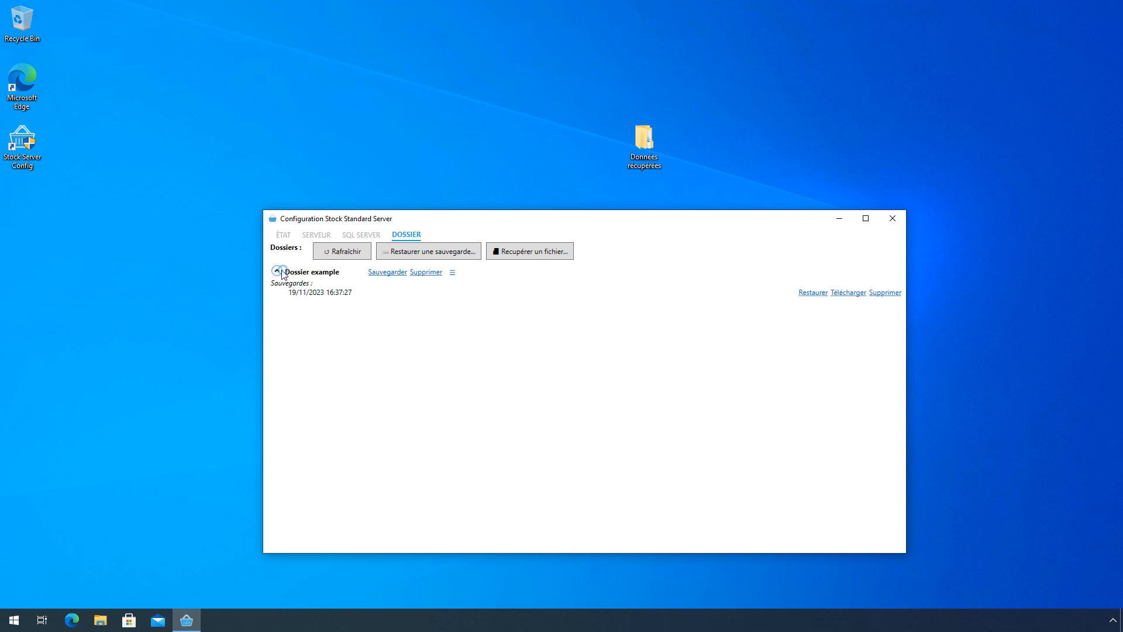
pyautogui.click(385, 275)
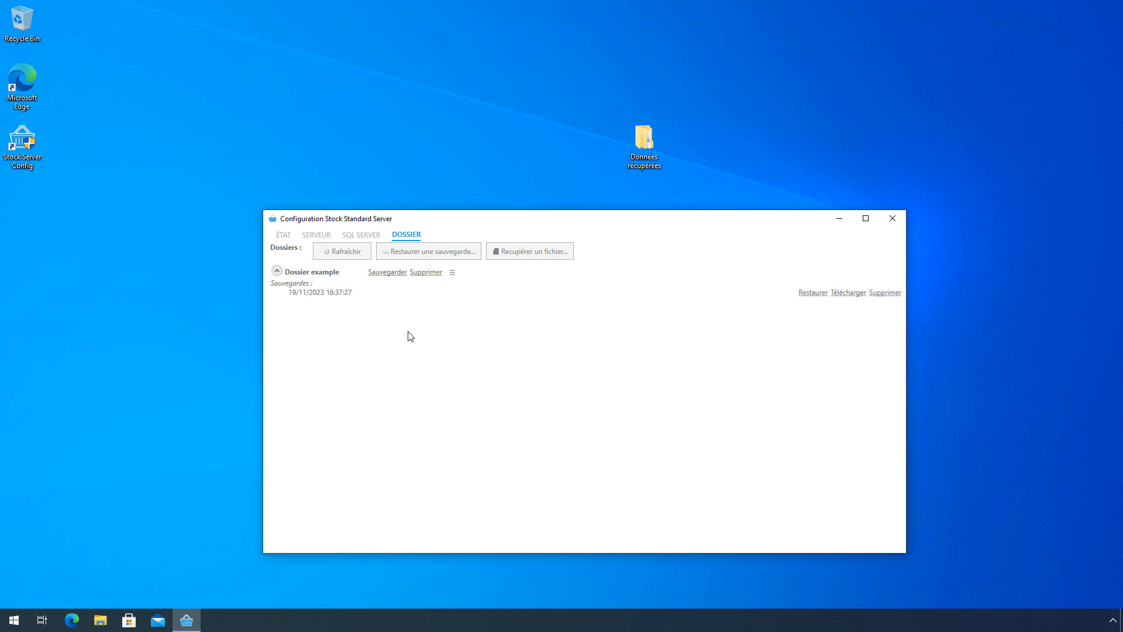
pyautogui.click(279, 274)
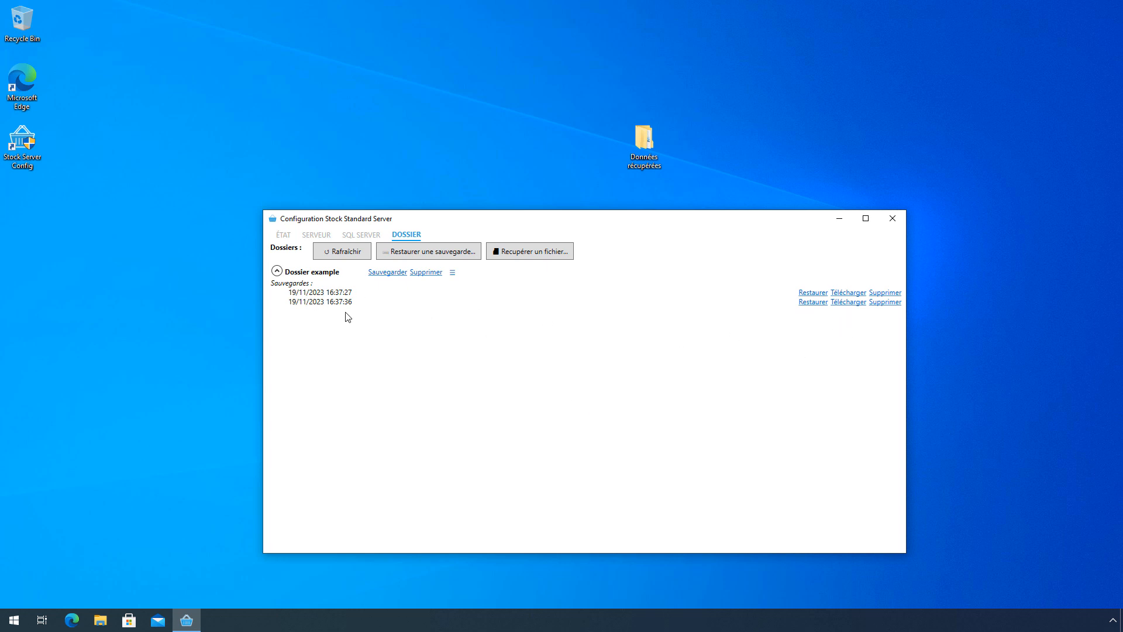
# - Try saving the 16:37:27 backup into Documents and dismiss the download error
pyautogui.click(848, 293)
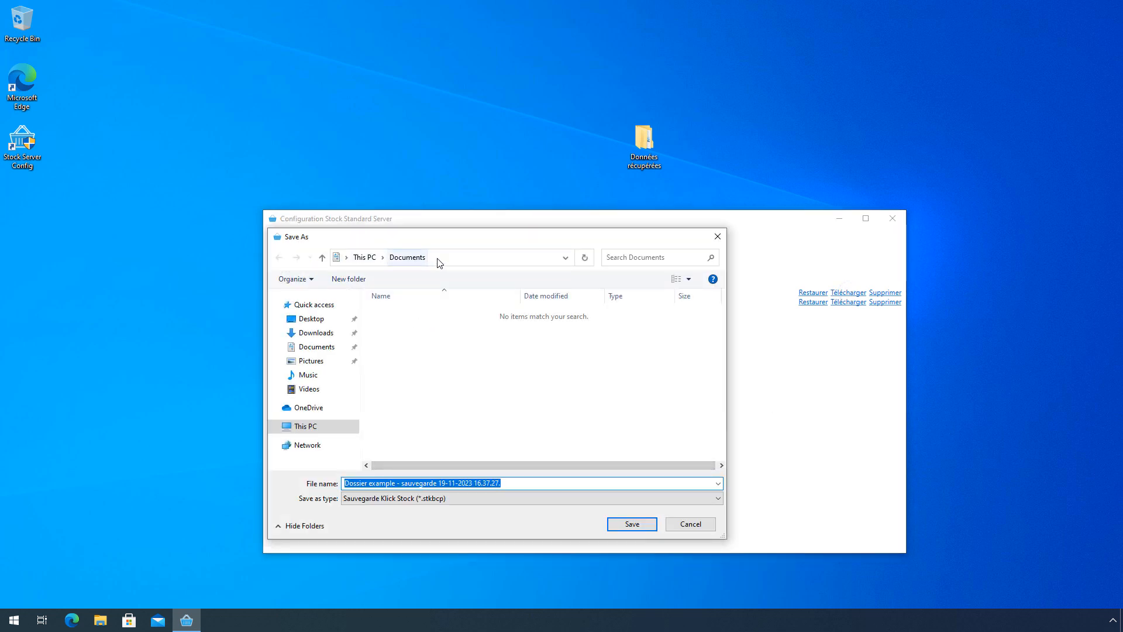
pyautogui.click(635, 528)
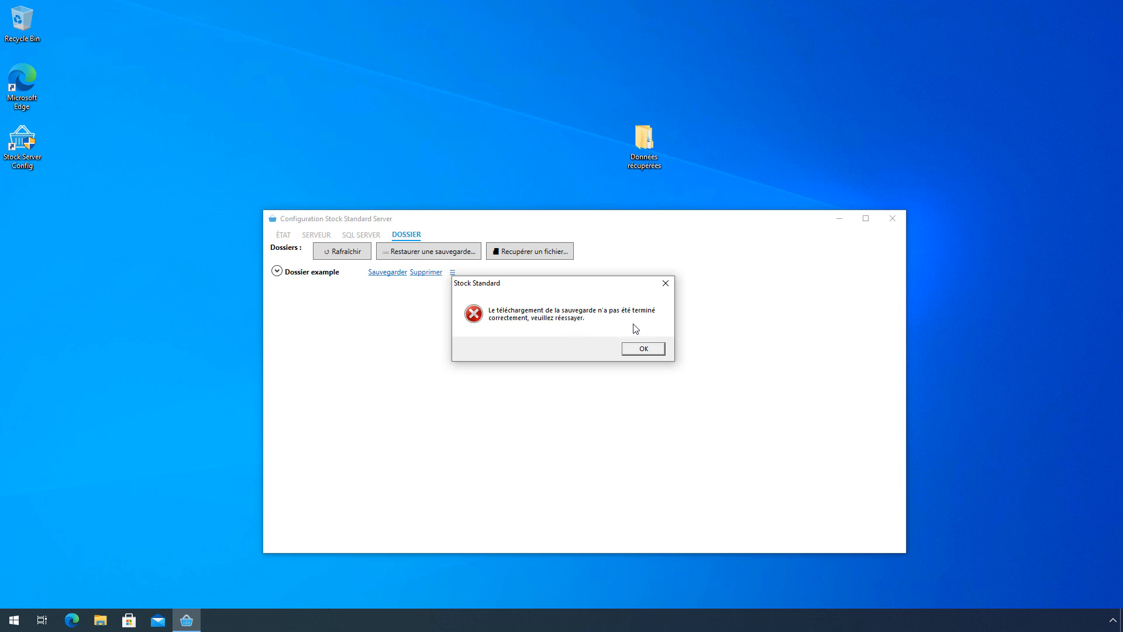
pyautogui.click(644, 350)
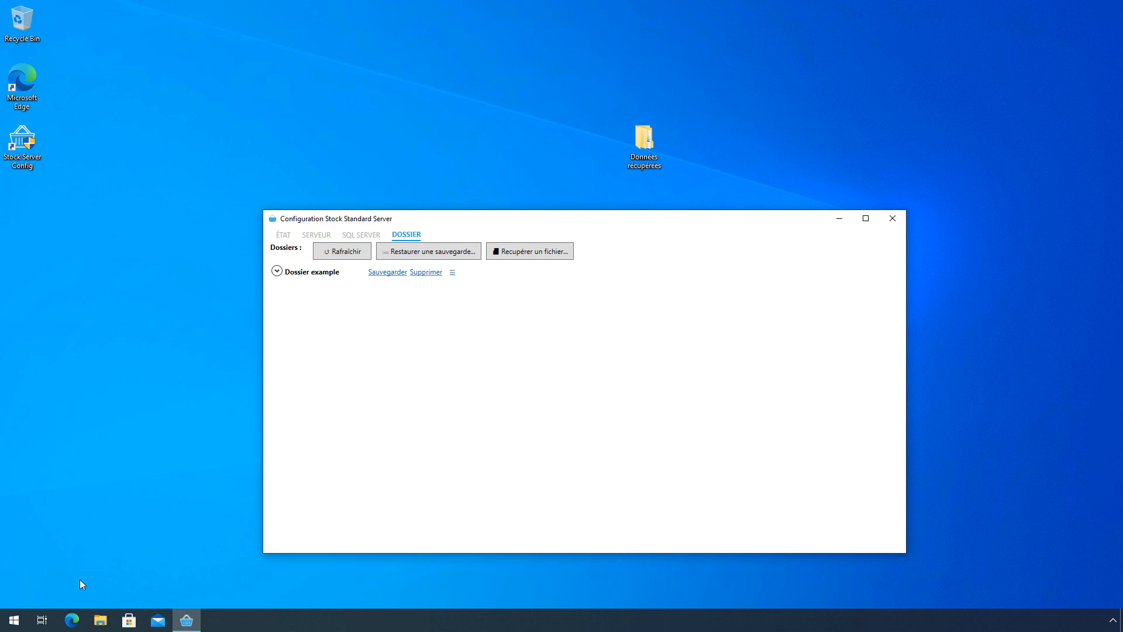
# - Check Documents in File Explorer for the backup file, then re-expand Dossier example's backups
pyautogui.click(100, 621)
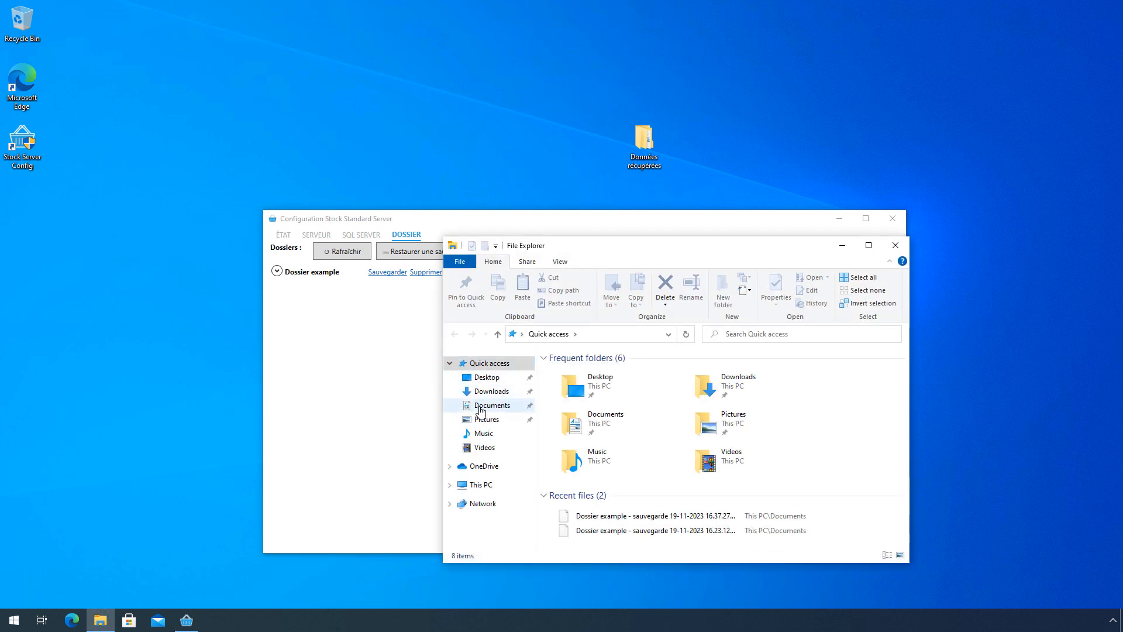
pyautogui.click(481, 410)
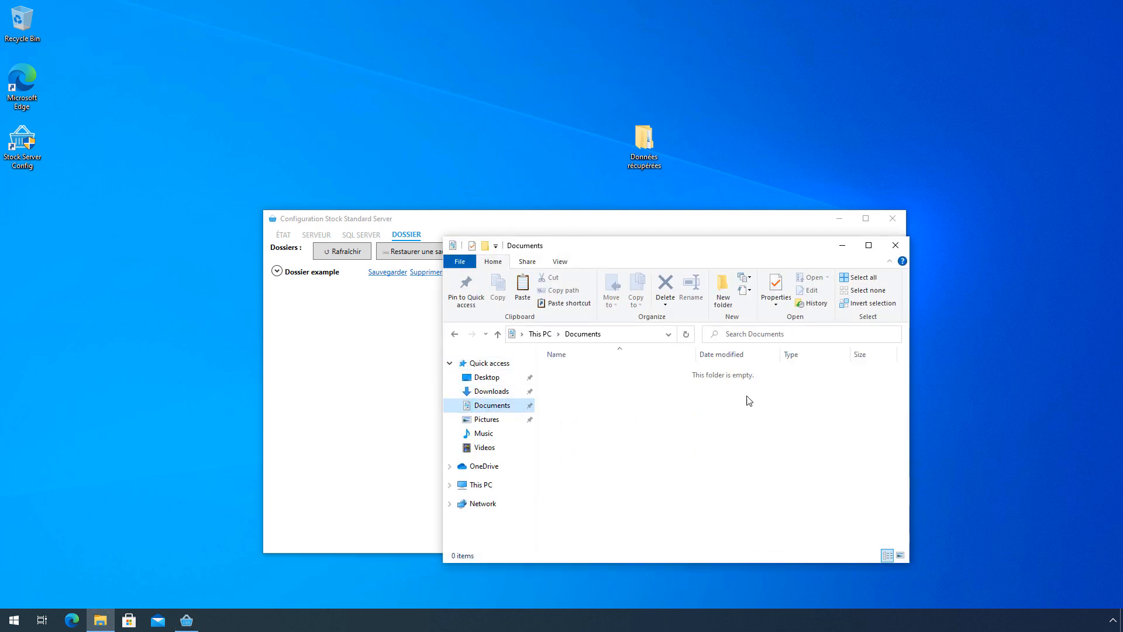
pyautogui.moveTo(660, 251); pyautogui.dragTo(572, 317)
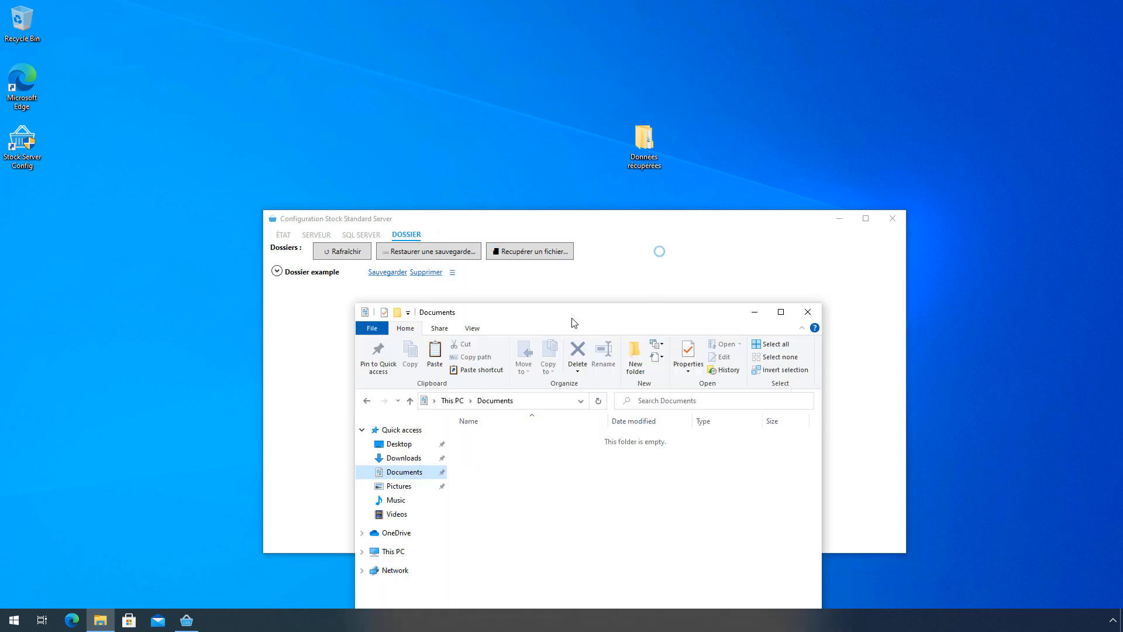
pyautogui.click(808, 311)
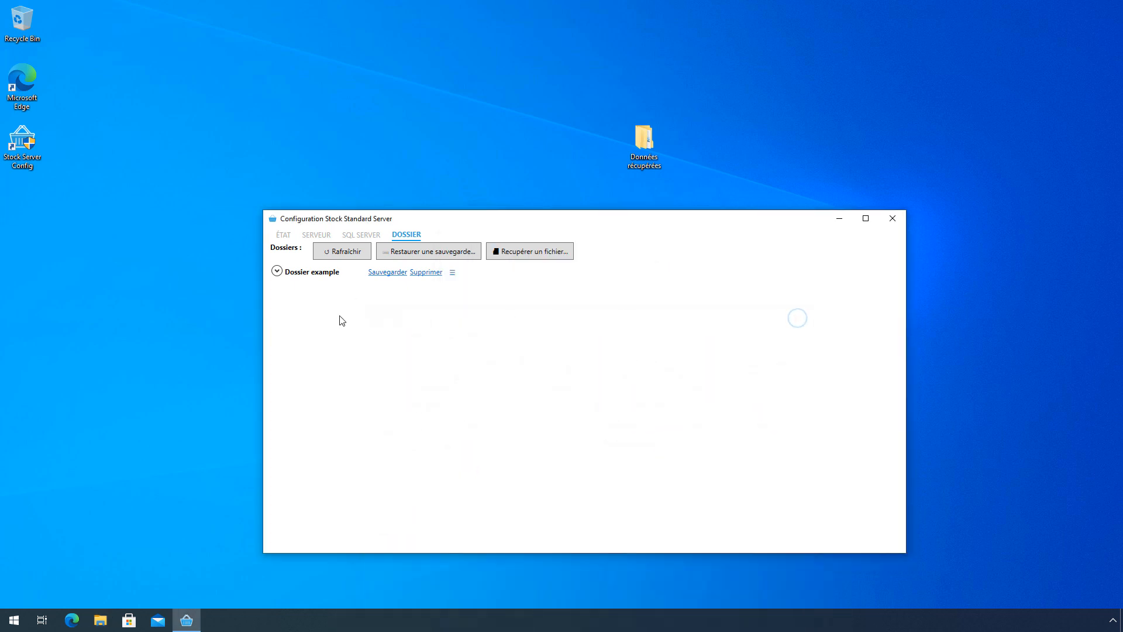
pyautogui.click(277, 270)
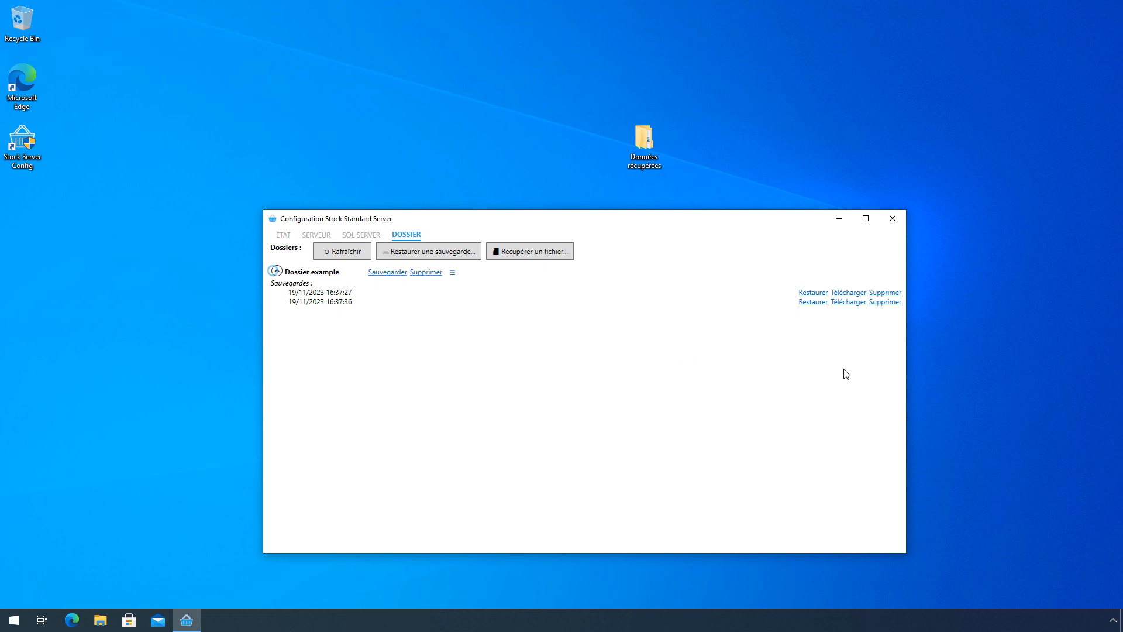
# - Start downloading the 16:37:27 backup and browse to Local Disk (C:) in the save window
pyautogui.click(845, 297)
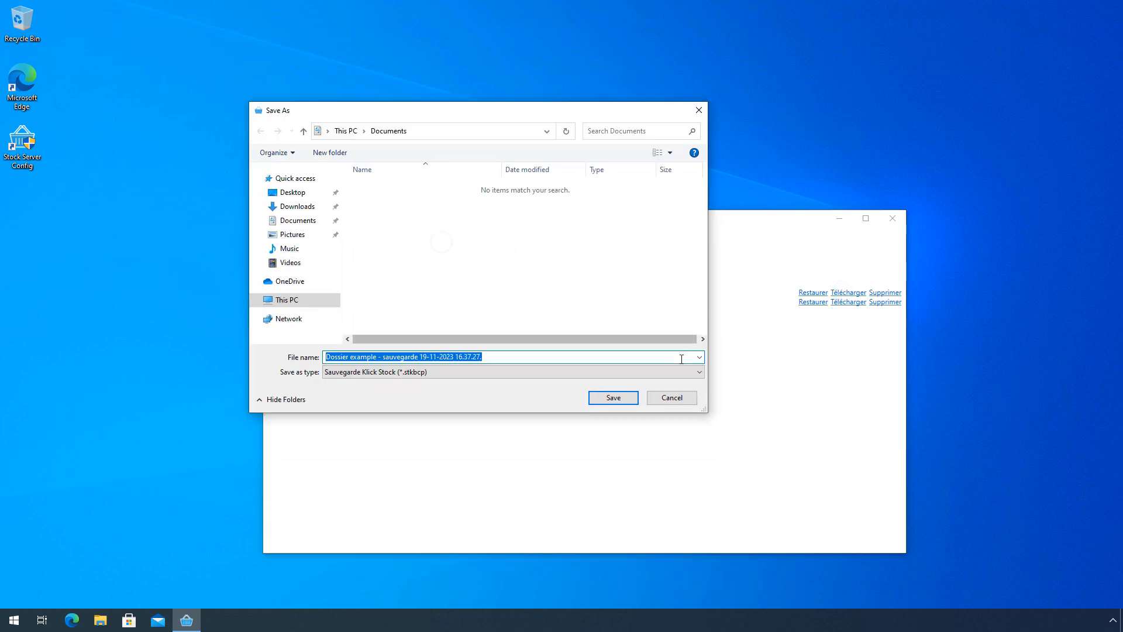
pyautogui.moveTo(705, 407); pyautogui.dragTo(884, 539)
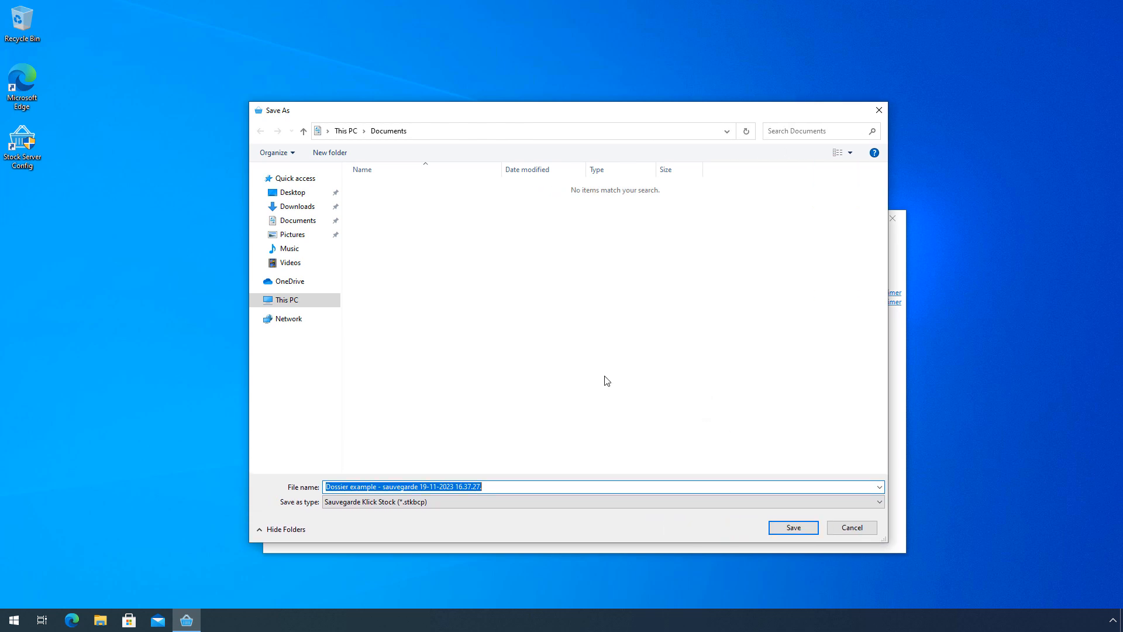
pyautogui.click(296, 302)
pyautogui.doubleClick(413, 311)
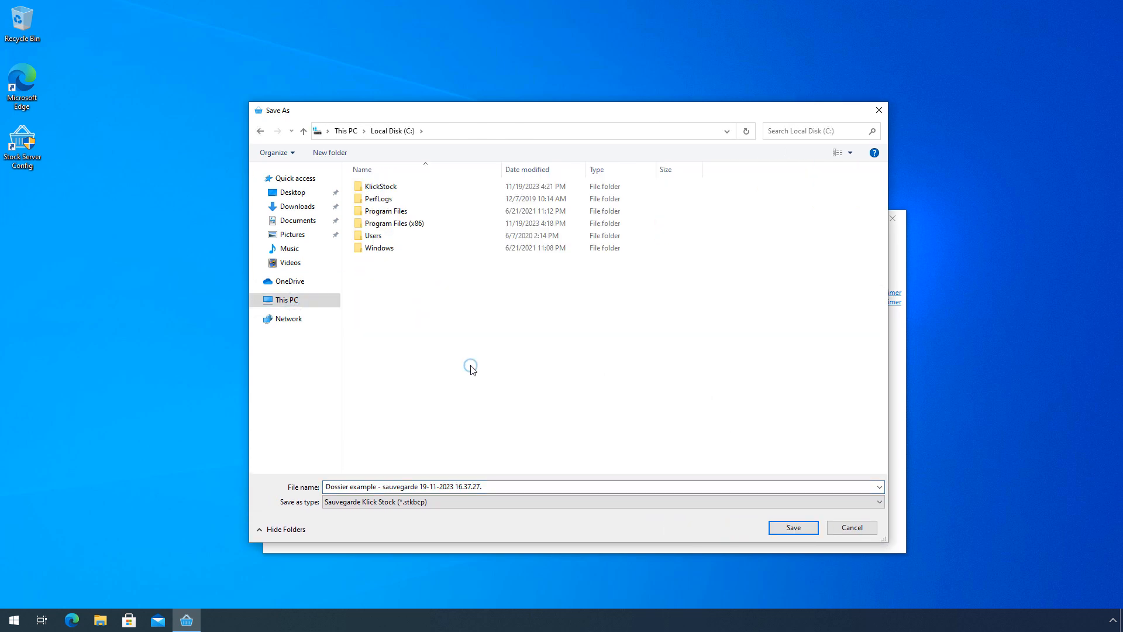
# - Create a 'Sauvegardes Stock Serveur' folder on C: and save the backup into it
pyautogui.hotkey('ctrl', 'shift', 'n')
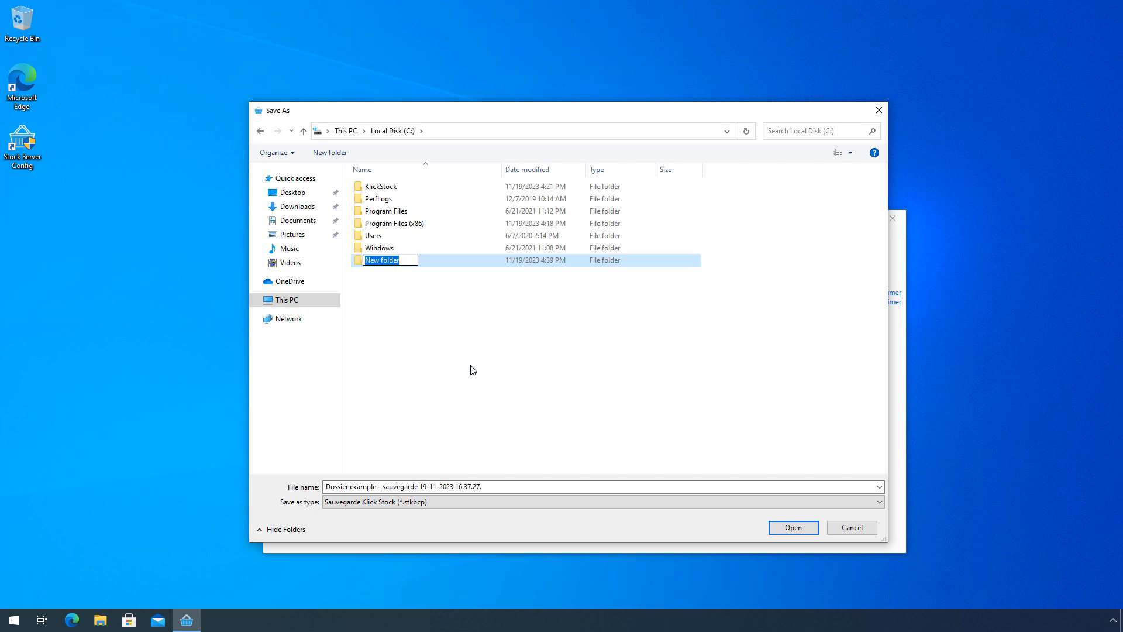
pyautogui.write('Sauvegardes SToc')
pyautogui.press('BackSpace')
pyautogui.press('BackSpace')
pyautogui.press('BackSpace')
pyautogui.write('tock Serverur')
pyautogui.press('Return')
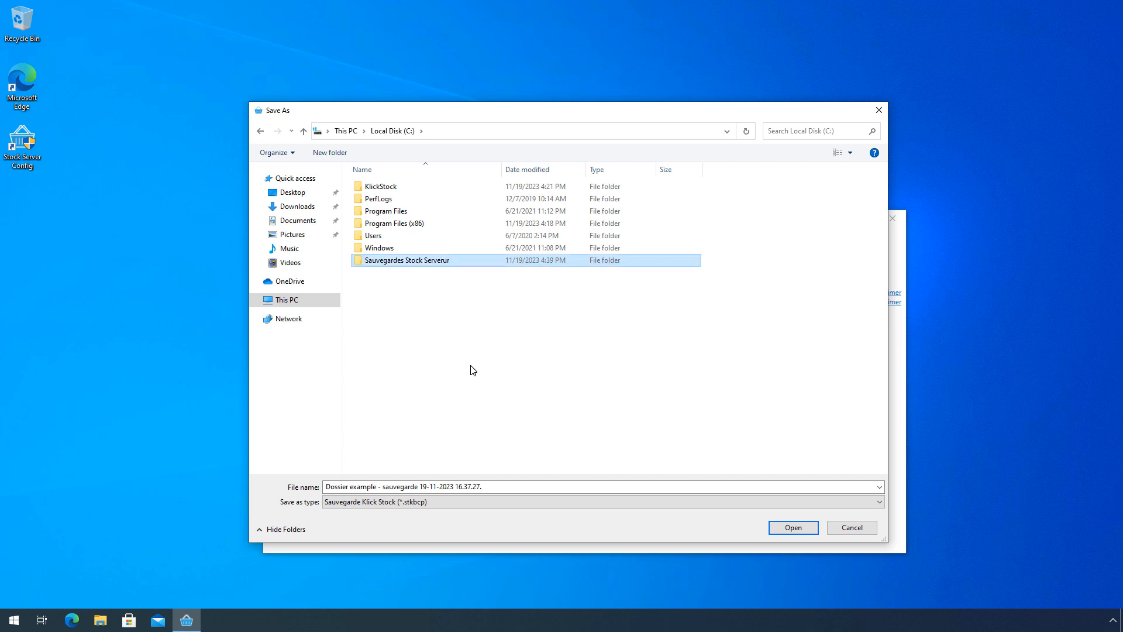
pyautogui.press('F2')
pyautogui.press('End')
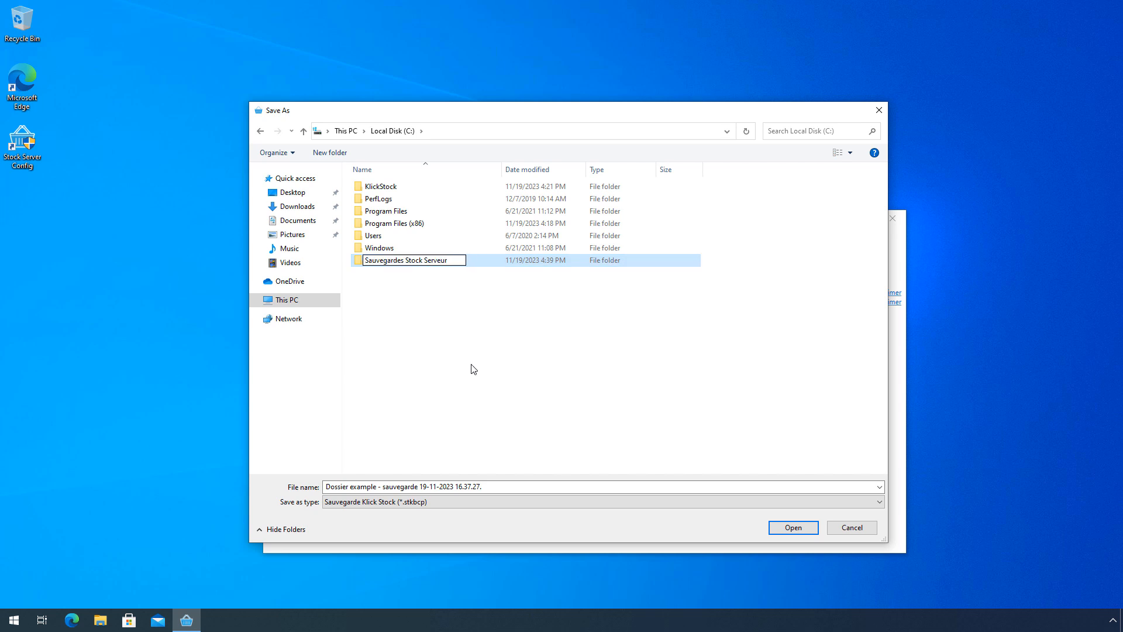
pyautogui.click(474, 370)
pyautogui.doubleClick(458, 265)
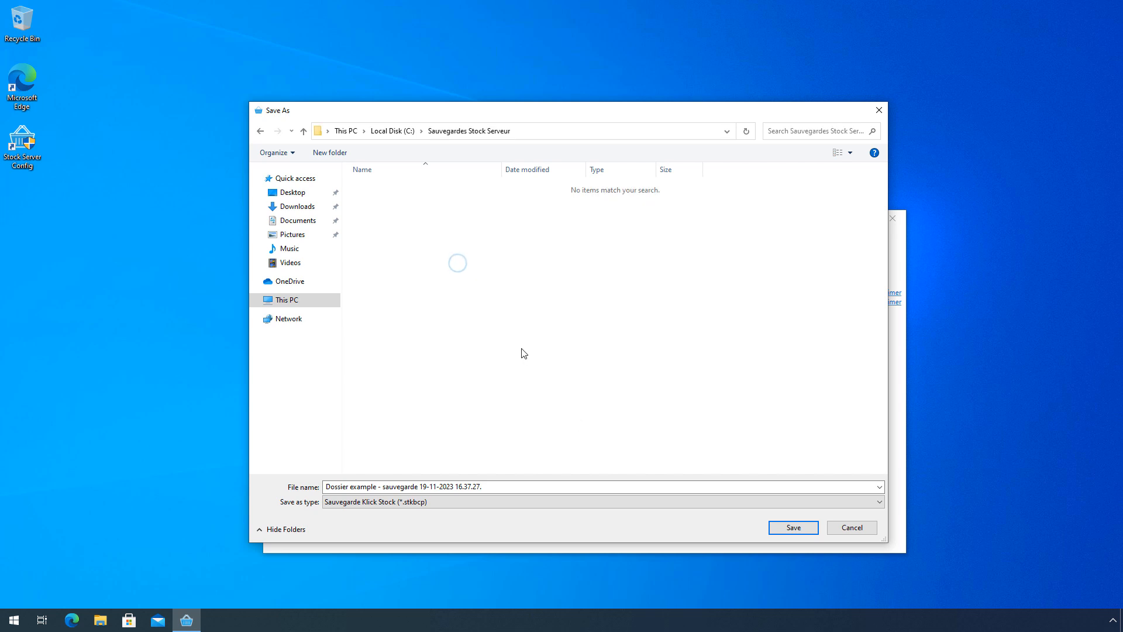
pyautogui.click(789, 528)
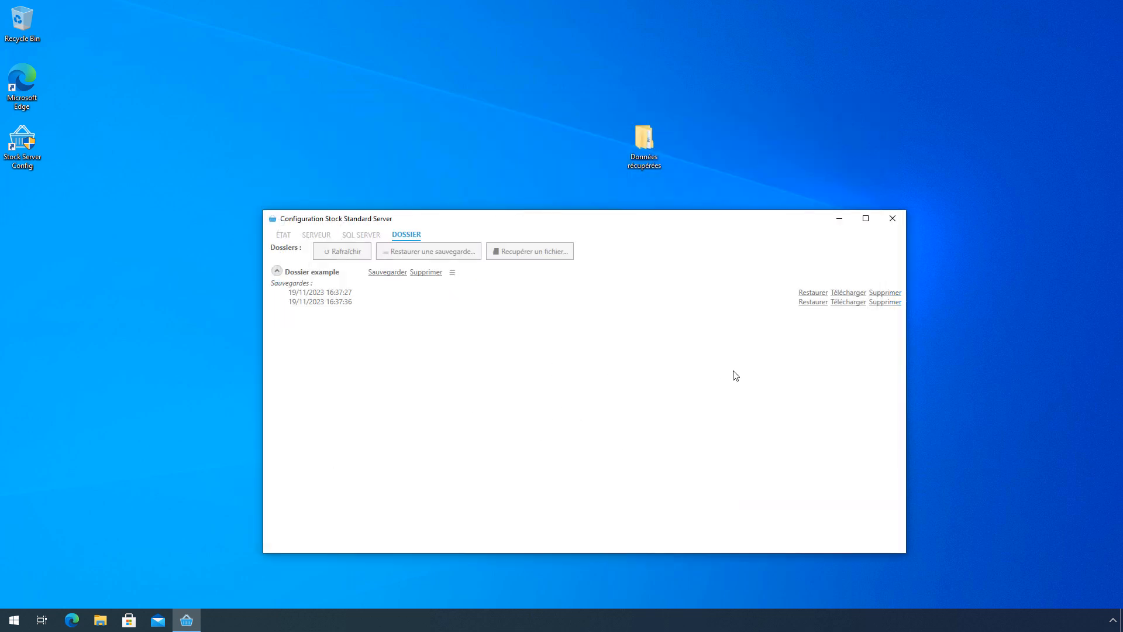
# - Open C:\Sauvegardes Stock Serveur in File Explorer and widen the window to show full file names
pyautogui.press('super+e')
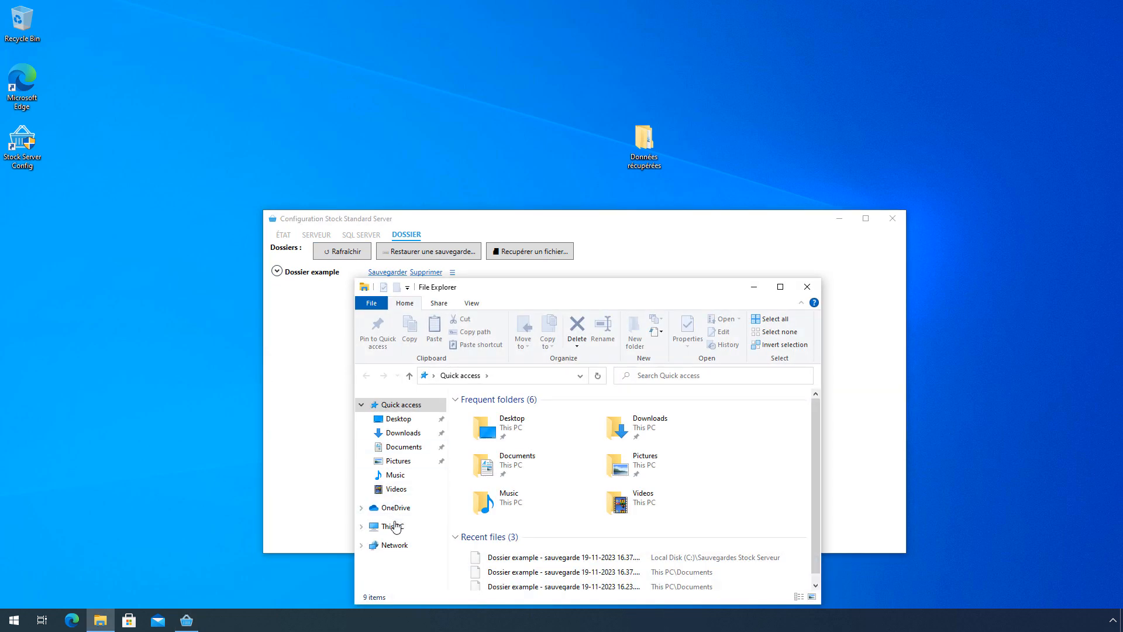
pyautogui.click(393, 526)
pyautogui.doubleClick(520, 563)
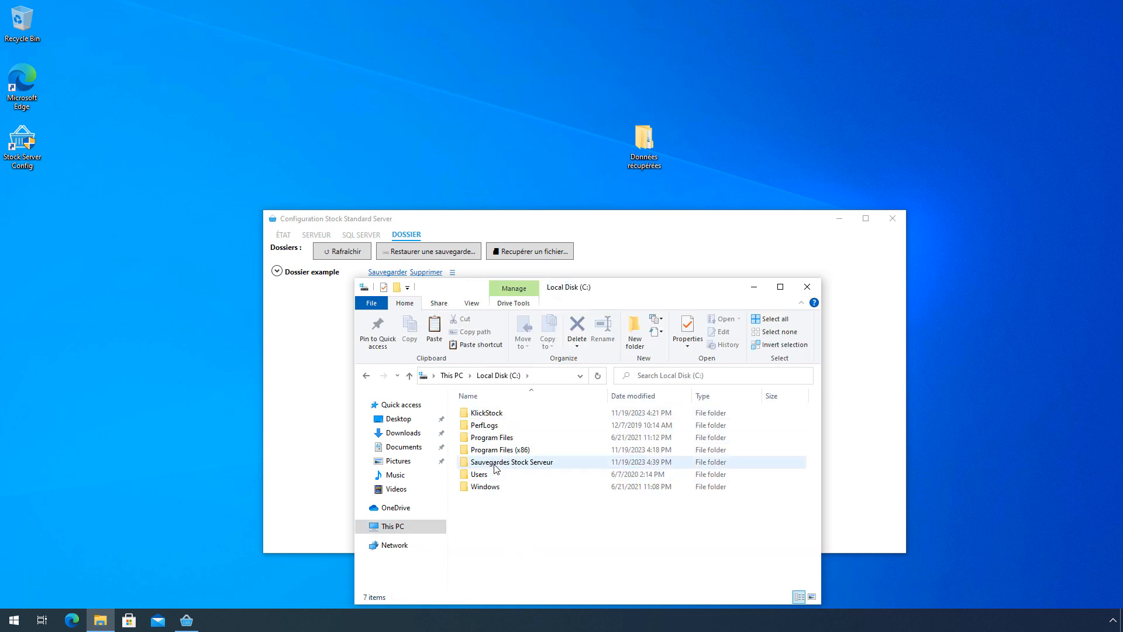
pyautogui.doubleClick(494, 462)
pyautogui.moveTo(605, 281); pyautogui.dragTo(560, 134)
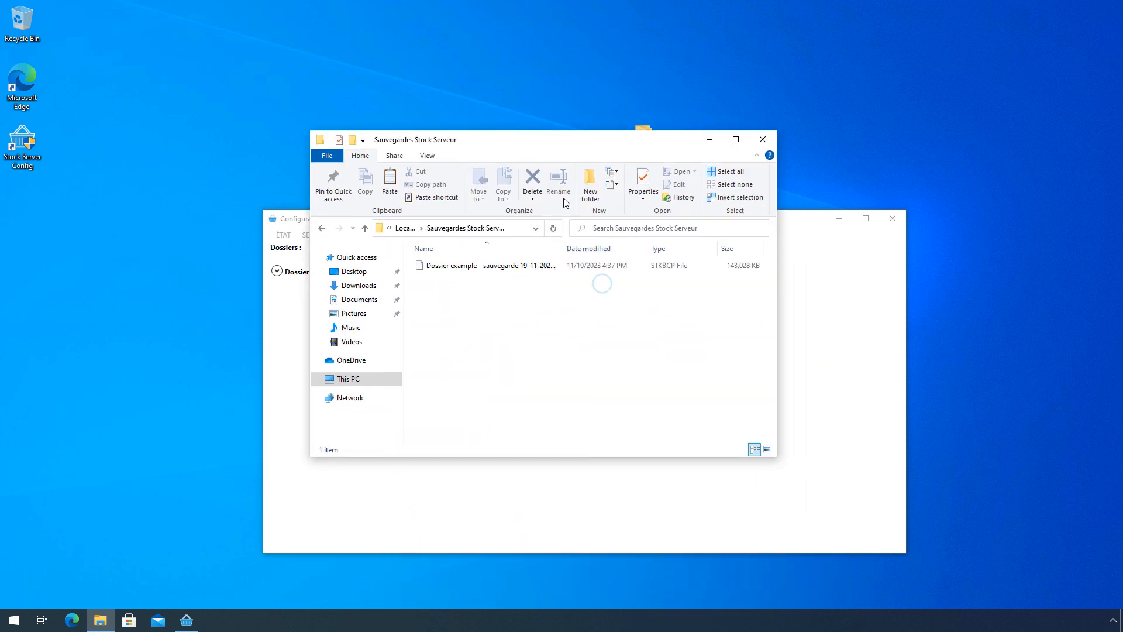
pyautogui.moveTo(563, 250); pyautogui.dragTo(663, 255)
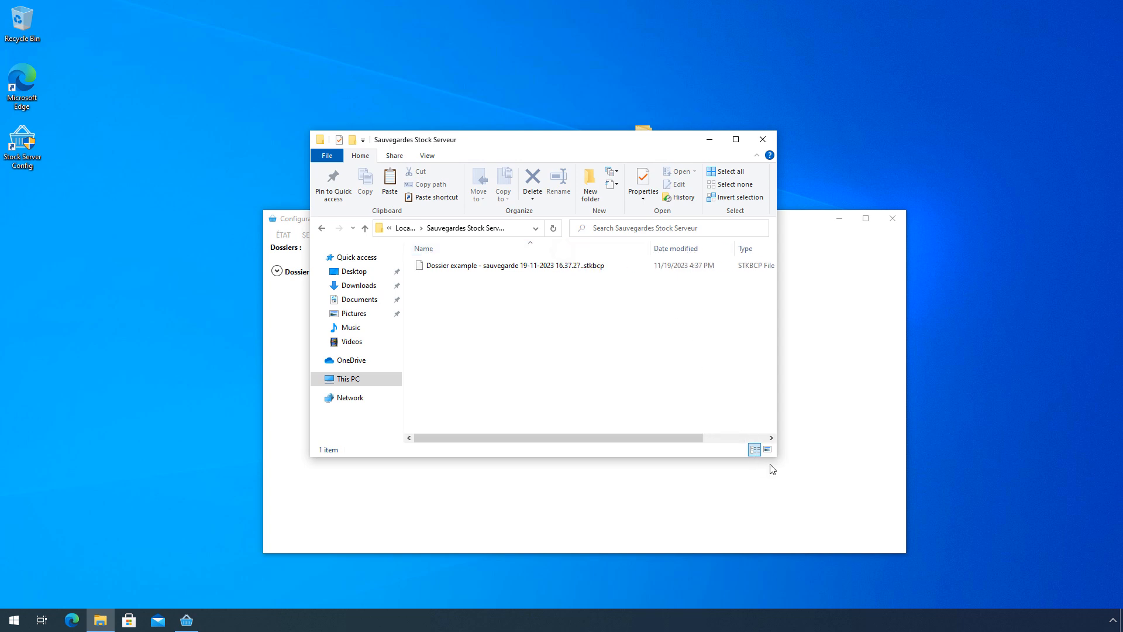
pyautogui.moveTo(777, 456); pyautogui.dragTo(1071, 593)
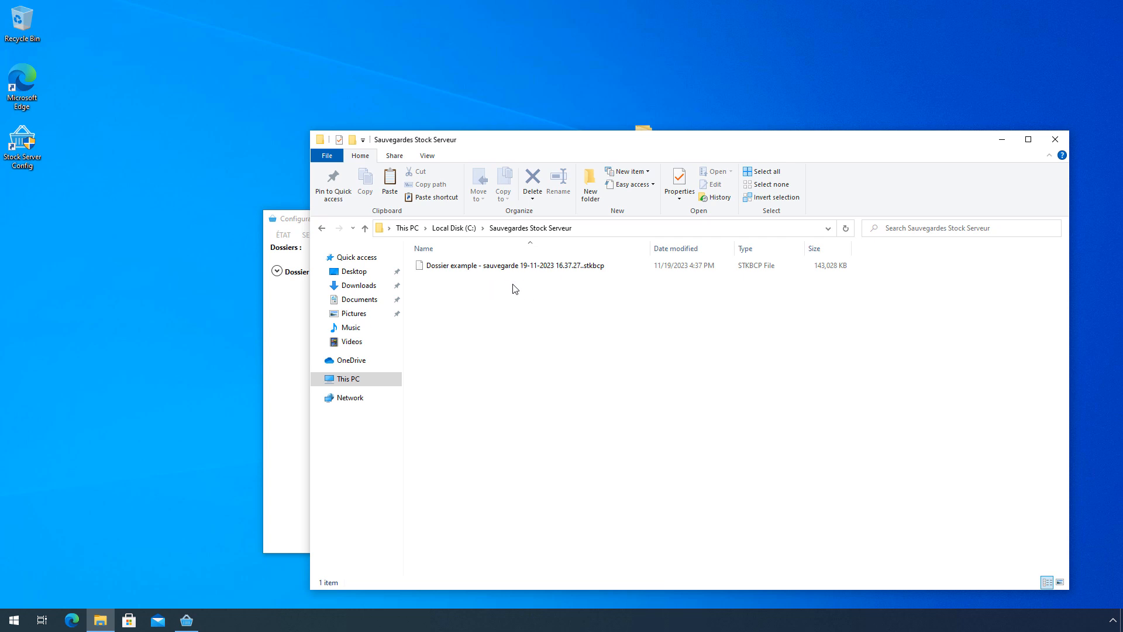
# - Compress the .stkbcp backup into a zip with its default name, then close Explorer
pyautogui.click(545, 267)
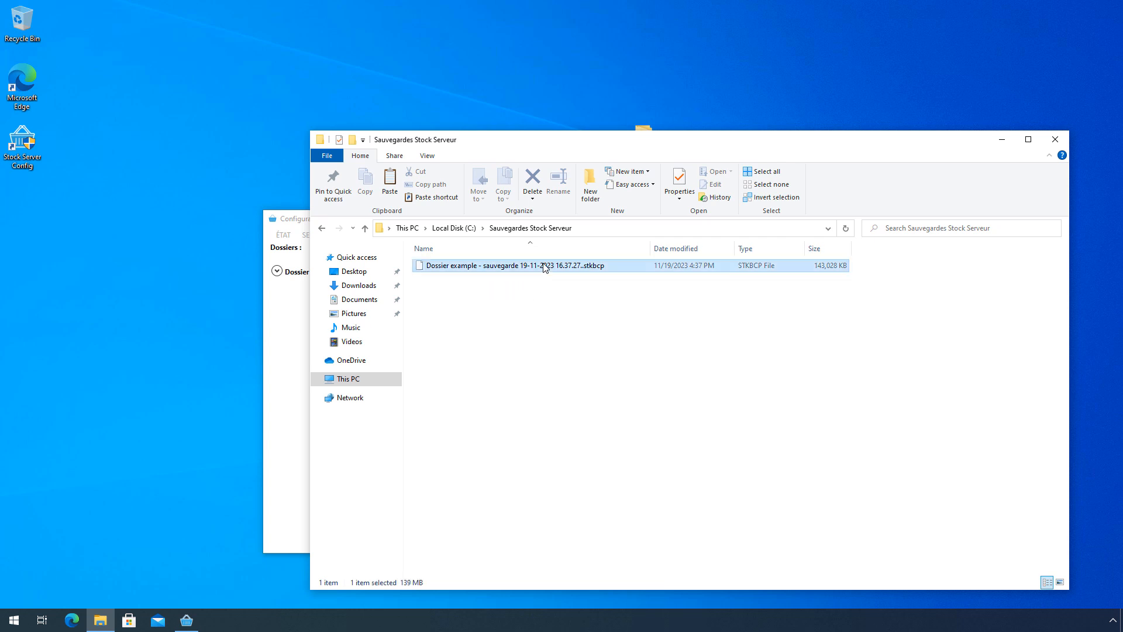
pyautogui.rightClick(544, 265)
pyautogui.moveTo(622, 346)
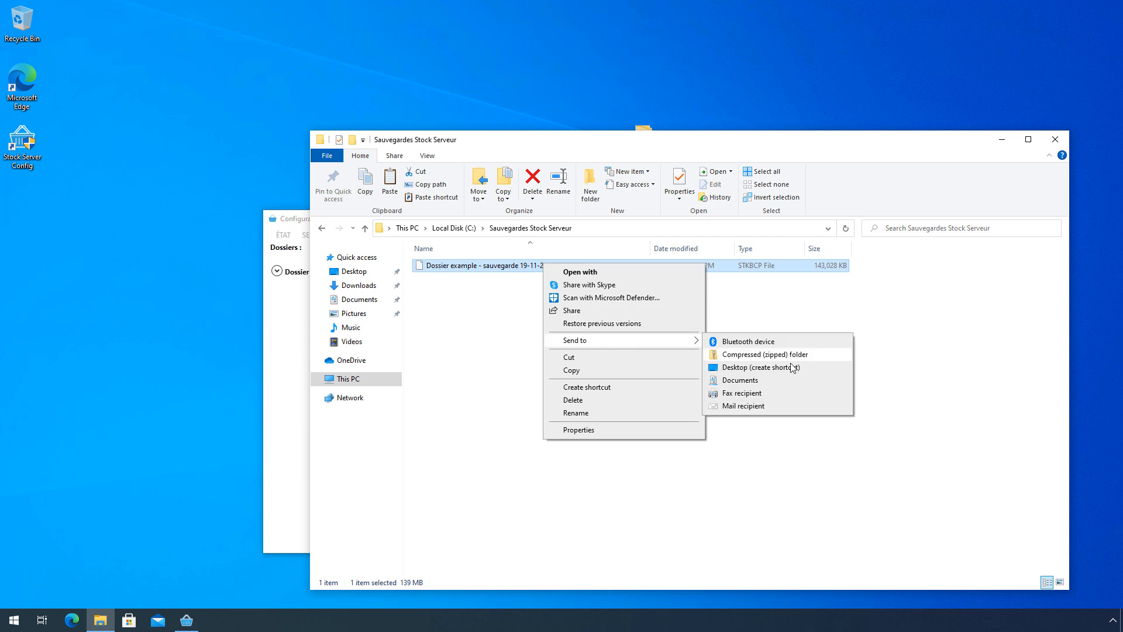
pyautogui.click(816, 358)
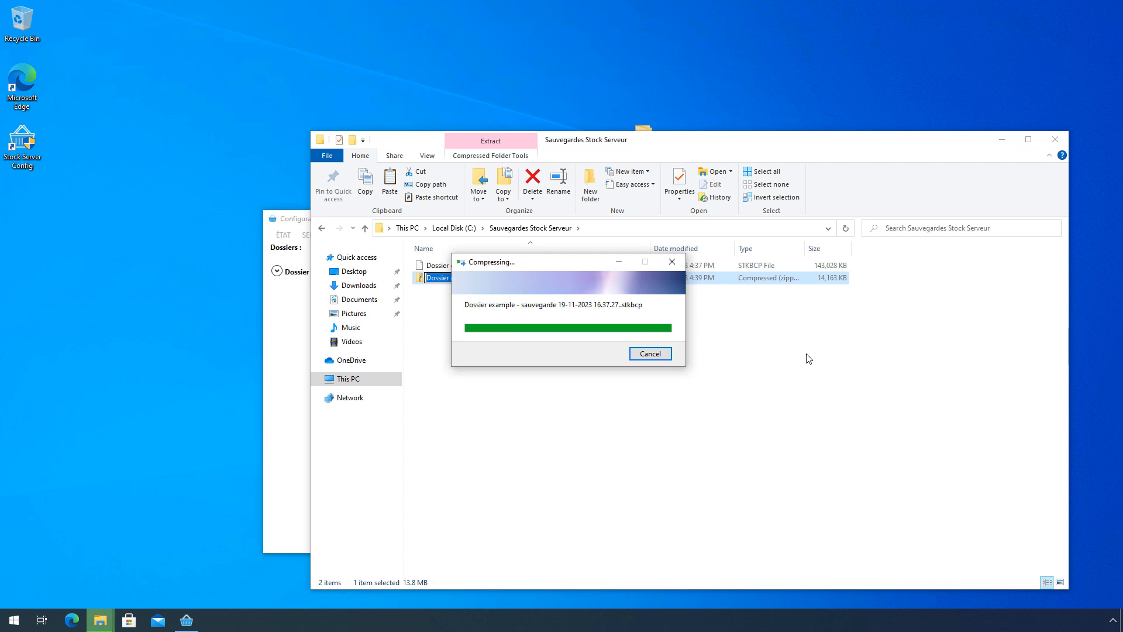
pyautogui.click(743, 358)
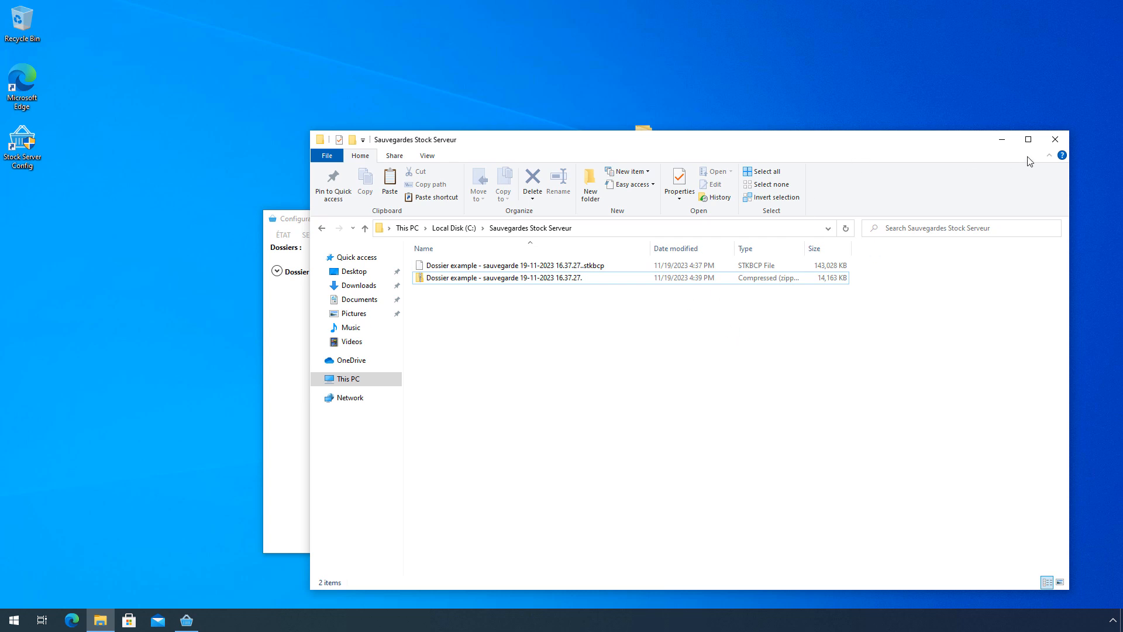
pyautogui.click(1059, 141)
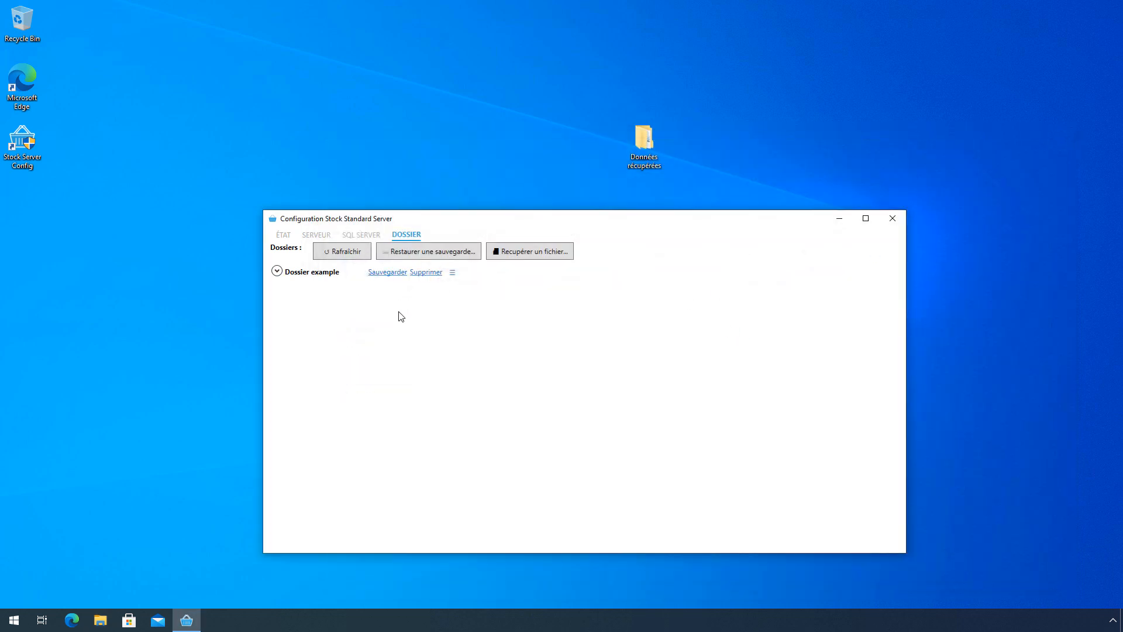
# - Restore Dossier example from the 16:37:36 backup, then from the 16:40:29 automatic backup
pyautogui.click(276, 271)
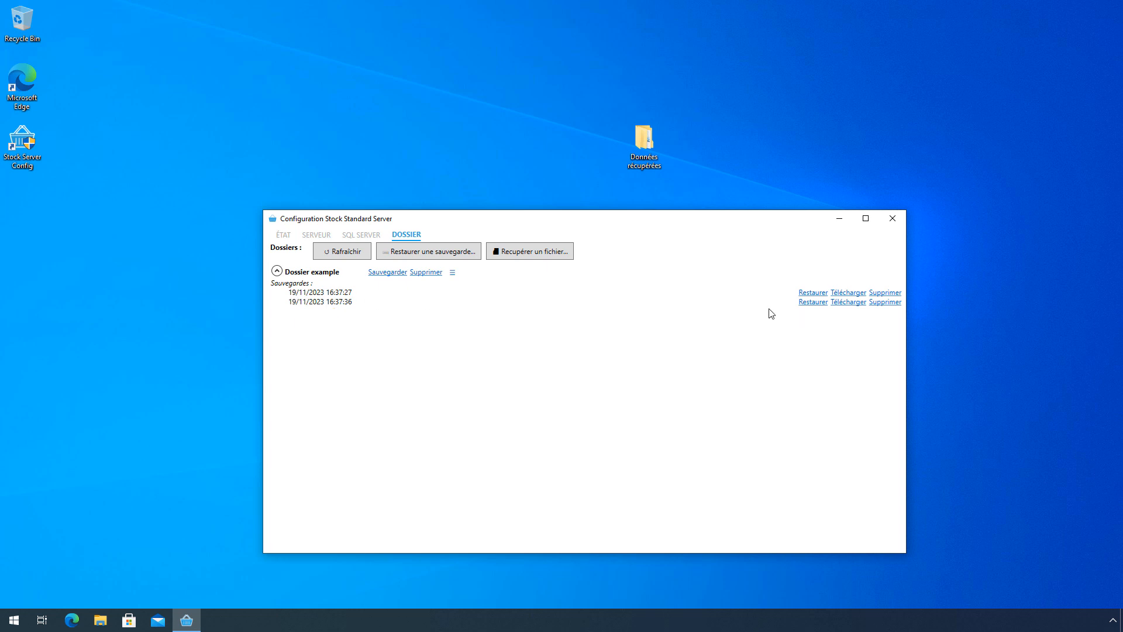
pyautogui.click(813, 302)
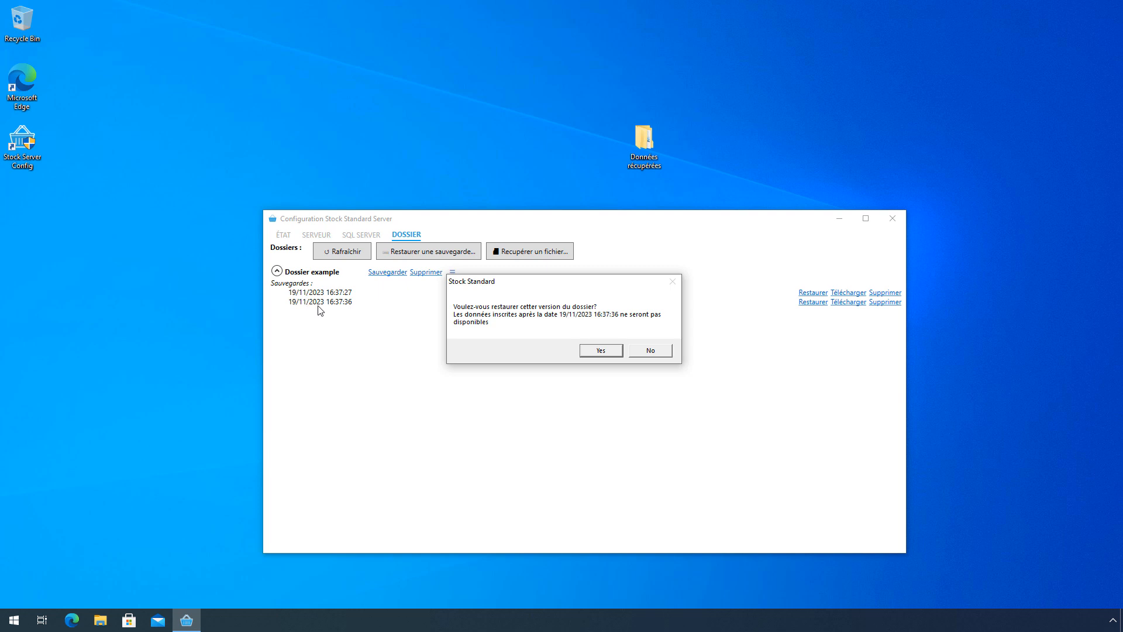
pyautogui.click(603, 351)
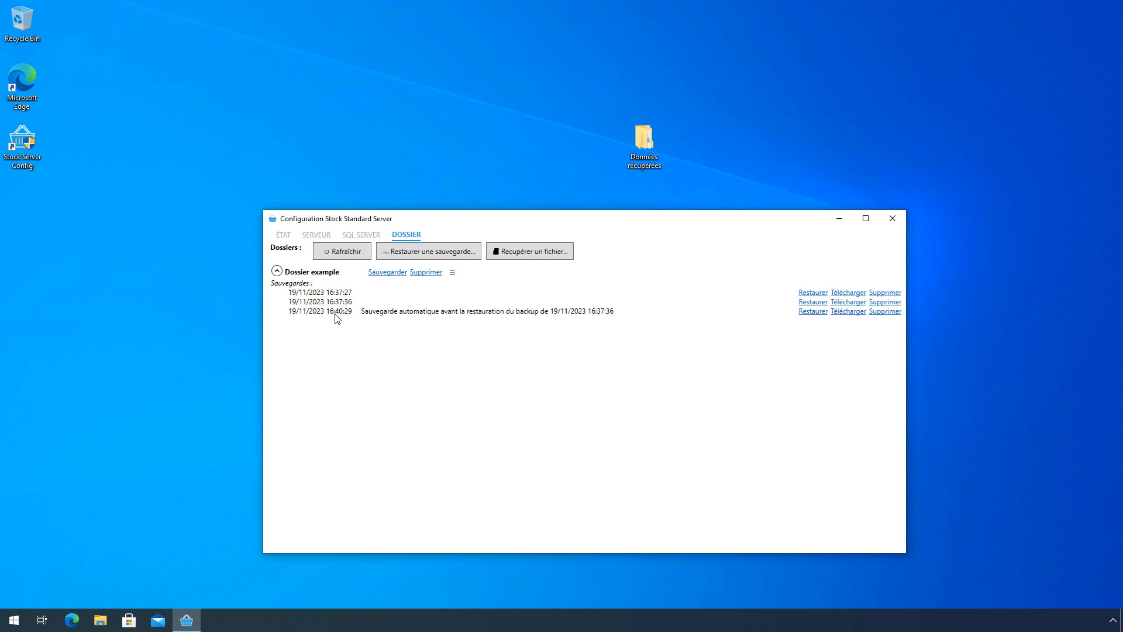
pyautogui.click(813, 311)
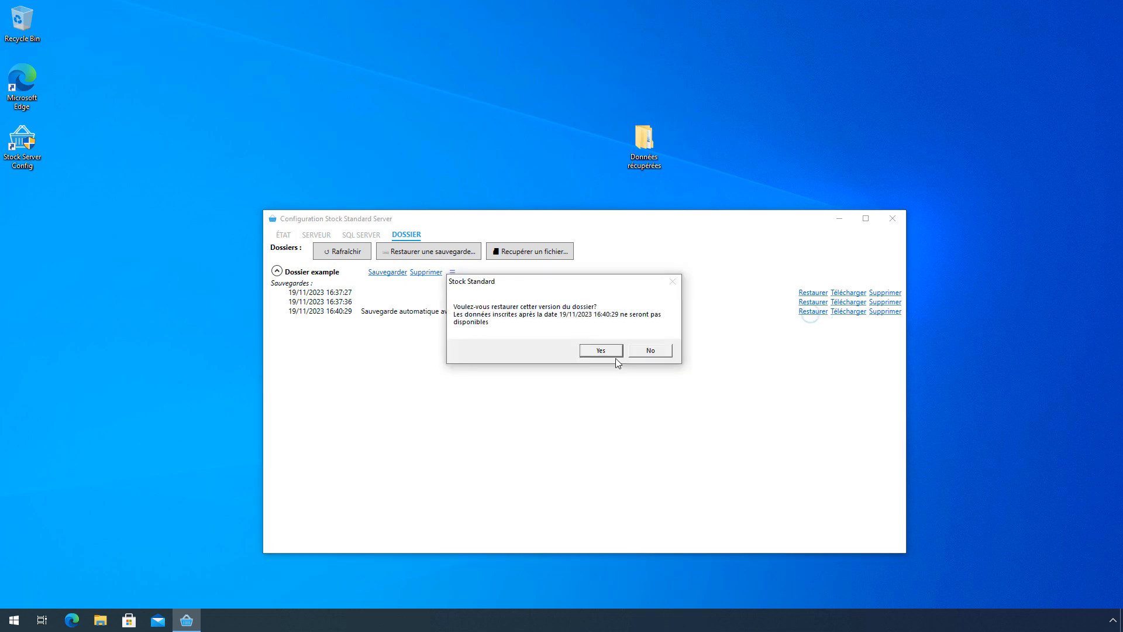
pyautogui.click(602, 350)
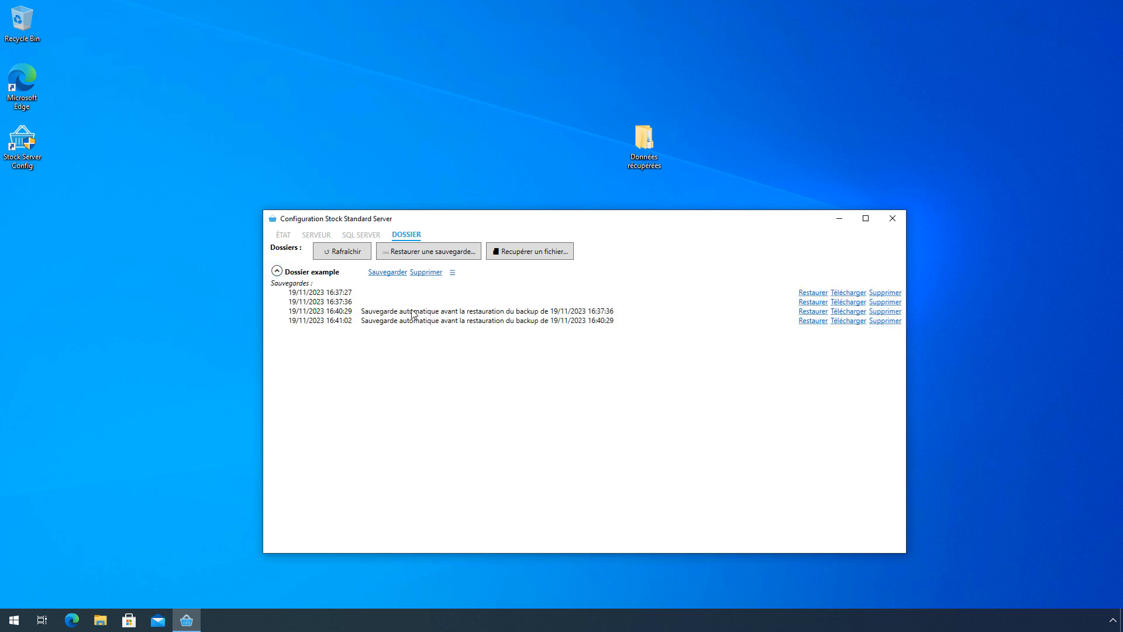
# - Delete the oldest 16:37:27 backup of Dossier example and review the remaining backups
pyautogui.click(885, 293)
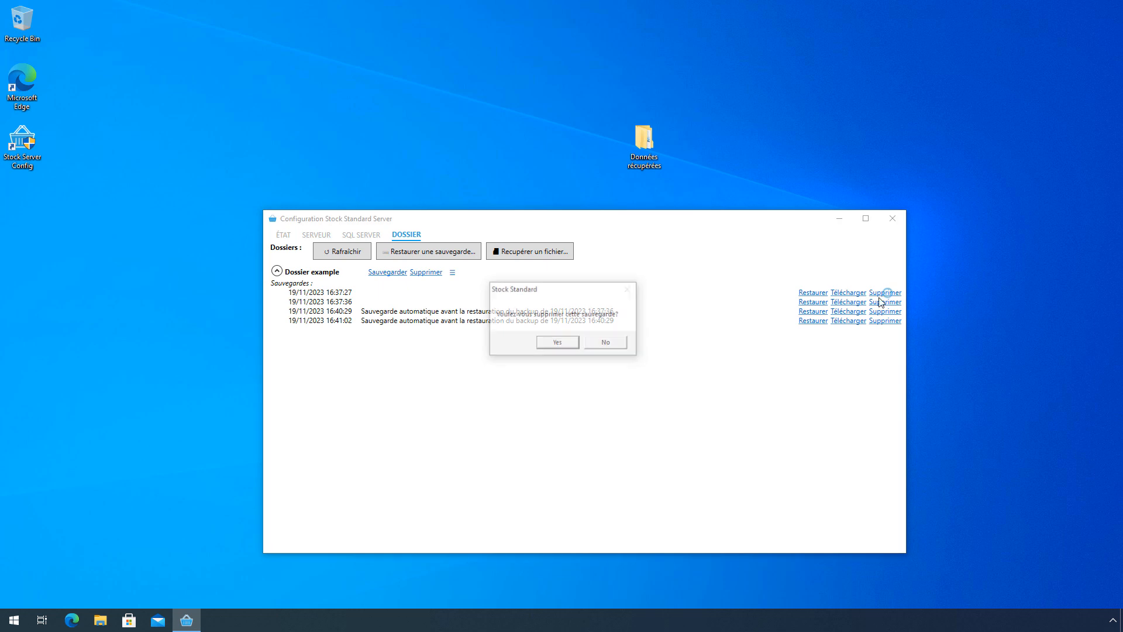
pyautogui.click(572, 343)
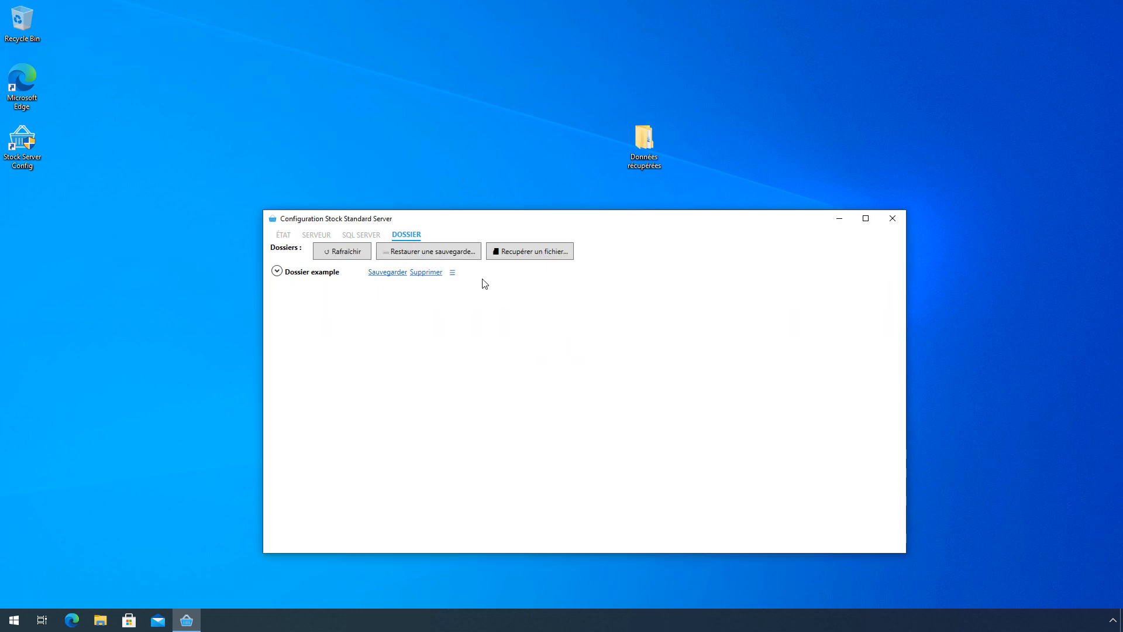
pyautogui.click(277, 271)
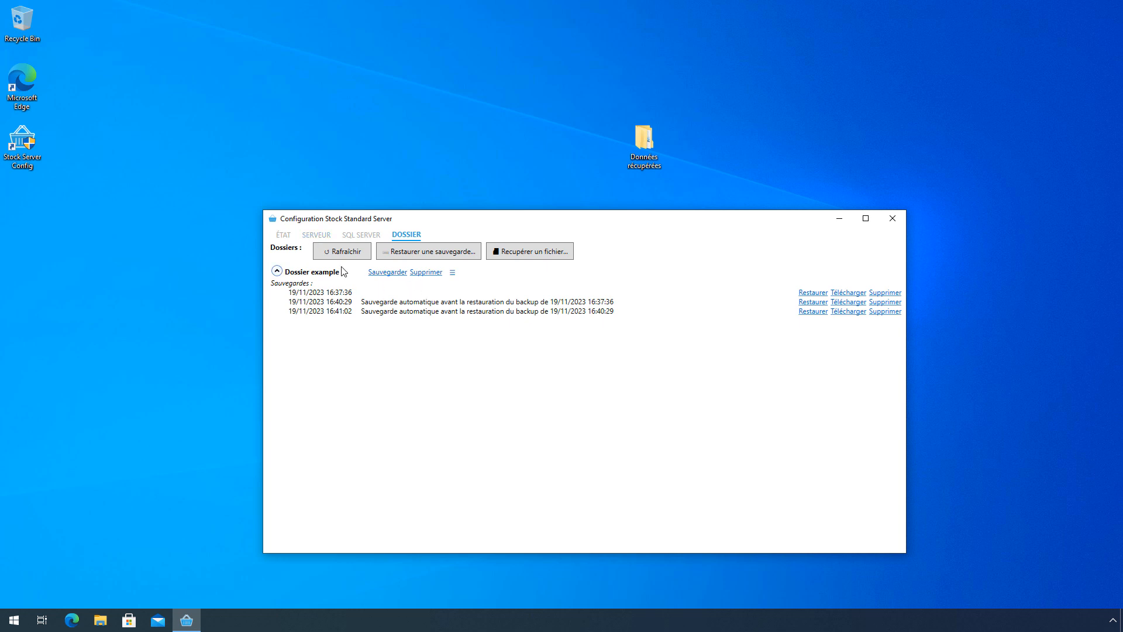
# - Cancel deleting the Dossier example folder and bring up its extra actions menu
pyautogui.click(427, 273)
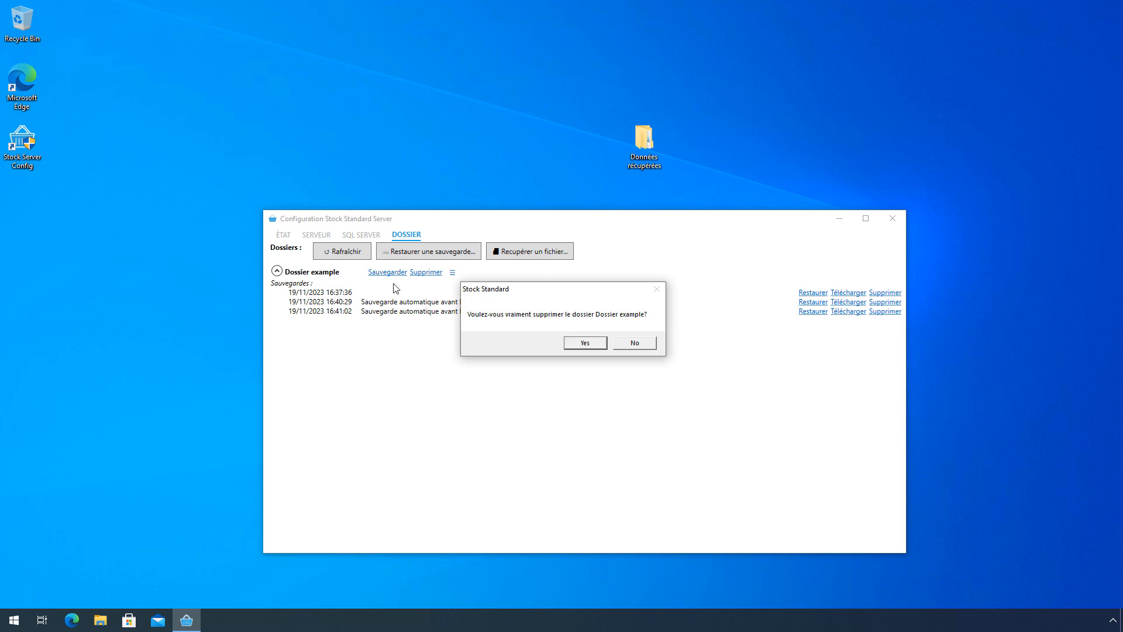
pyautogui.click(639, 344)
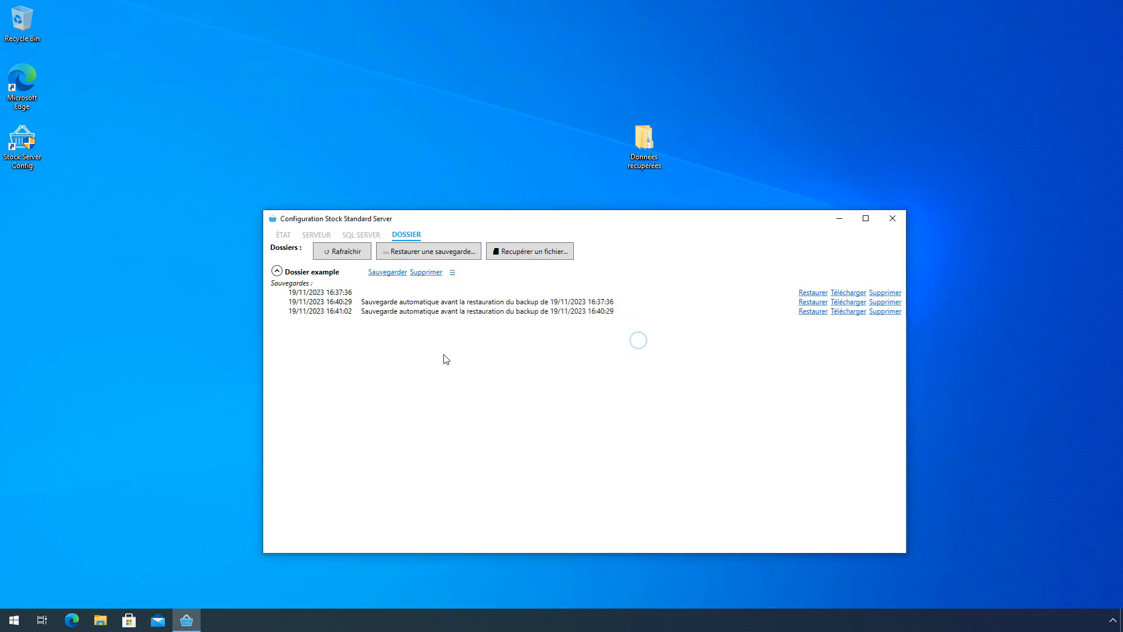
pyautogui.click(453, 274)
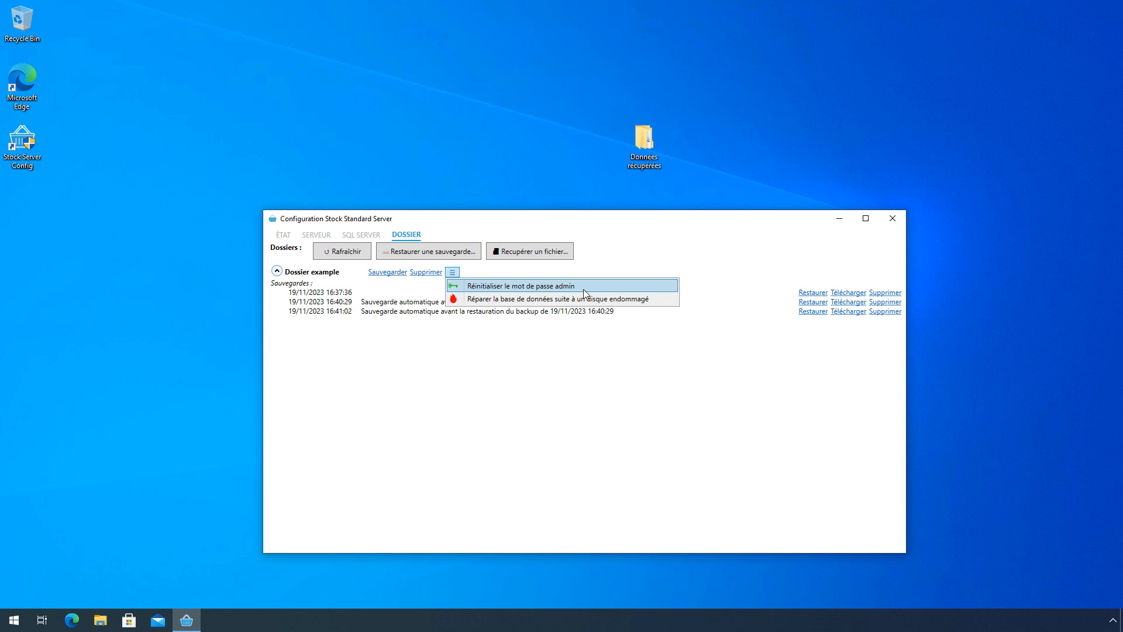
# - Reset Dossier example's admin password by entering and confirming a new password
pyautogui.click(584, 289)
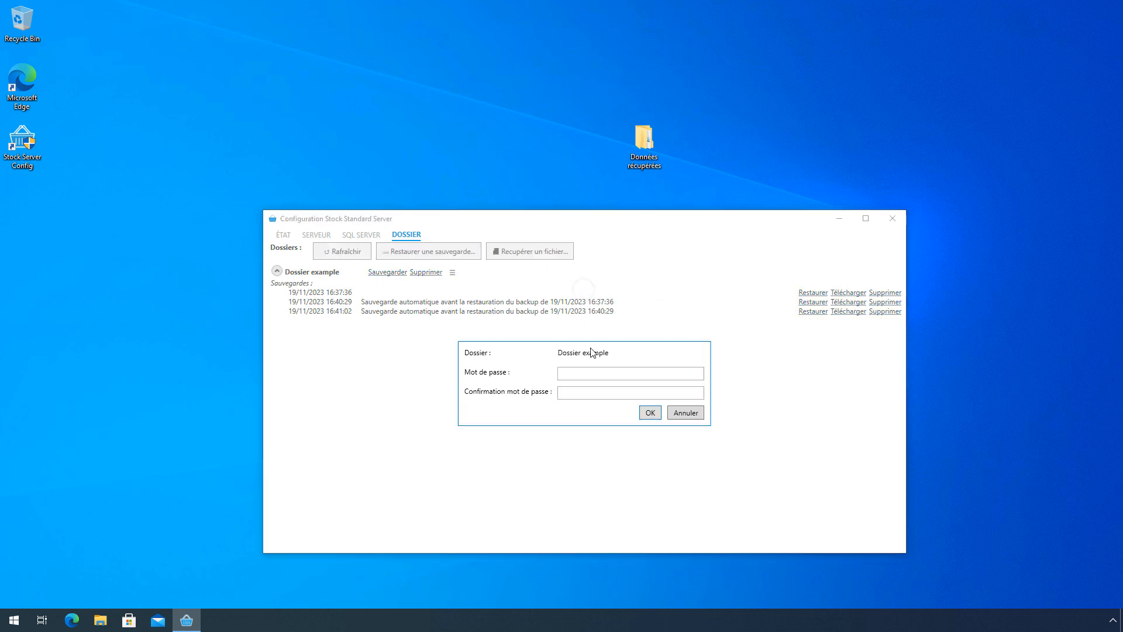
pyautogui.click(593, 371)
pyautogui.press('Tab')
pyautogui.write('123')
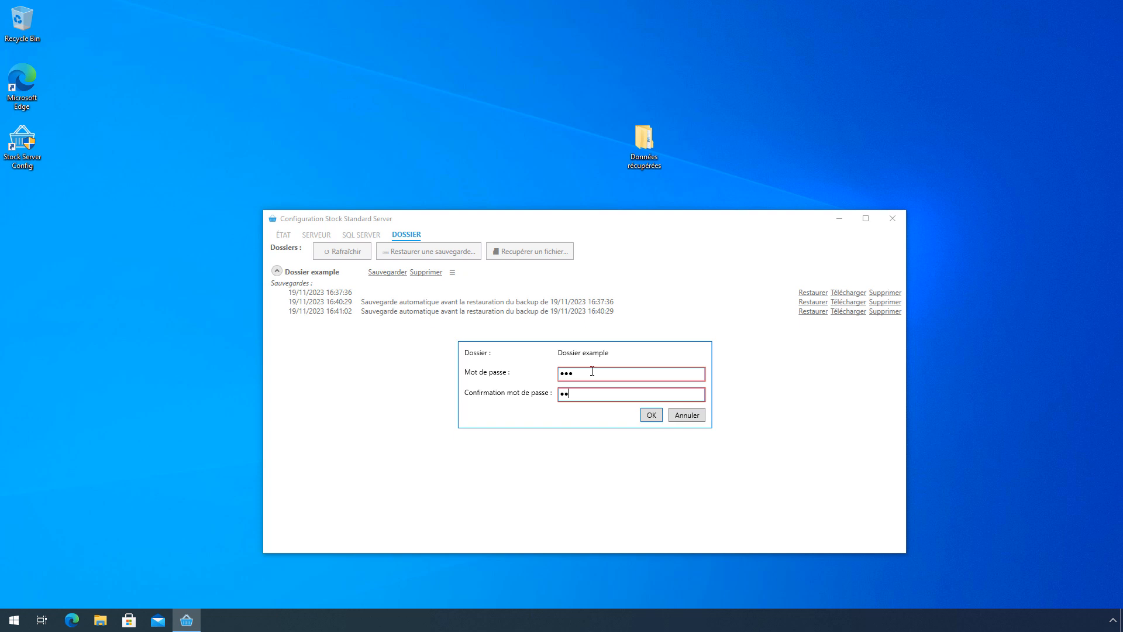
pyautogui.click(652, 414)
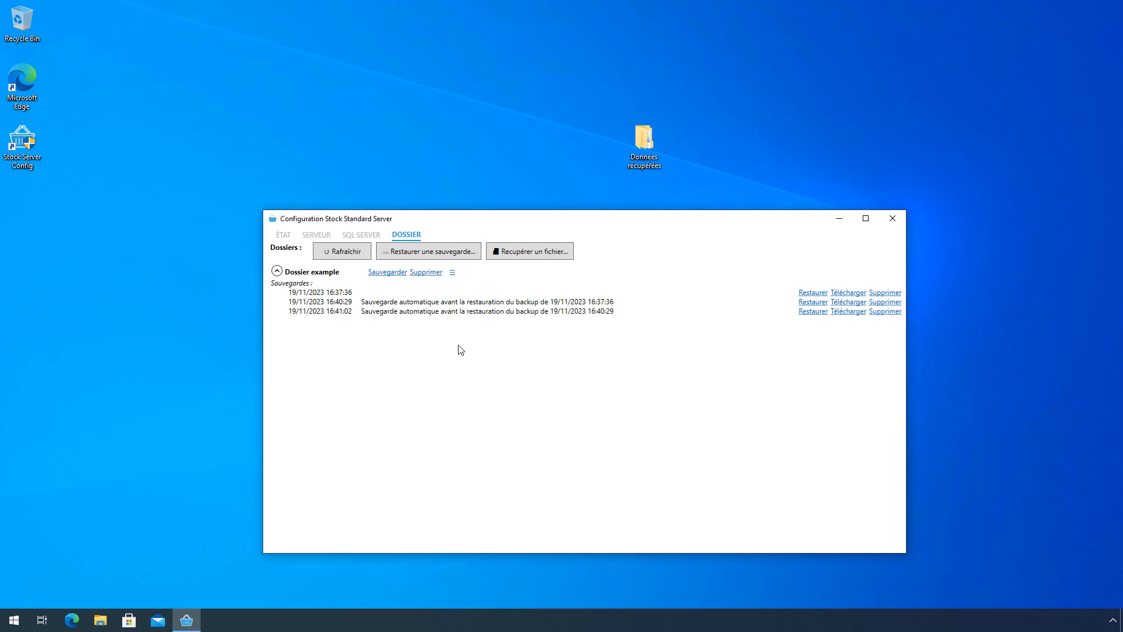
pyautogui.click(452, 273)
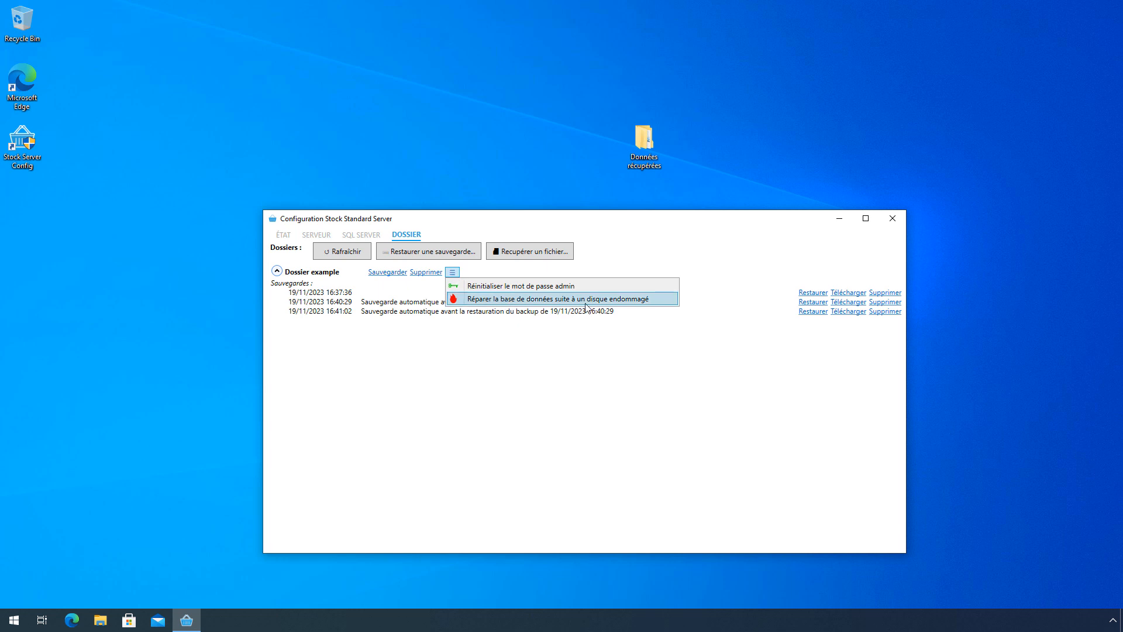
# - Run 'Réparer la base de données…' on Dossier example, then delete the folder and confirm with Yes
pyautogui.click(517, 300)
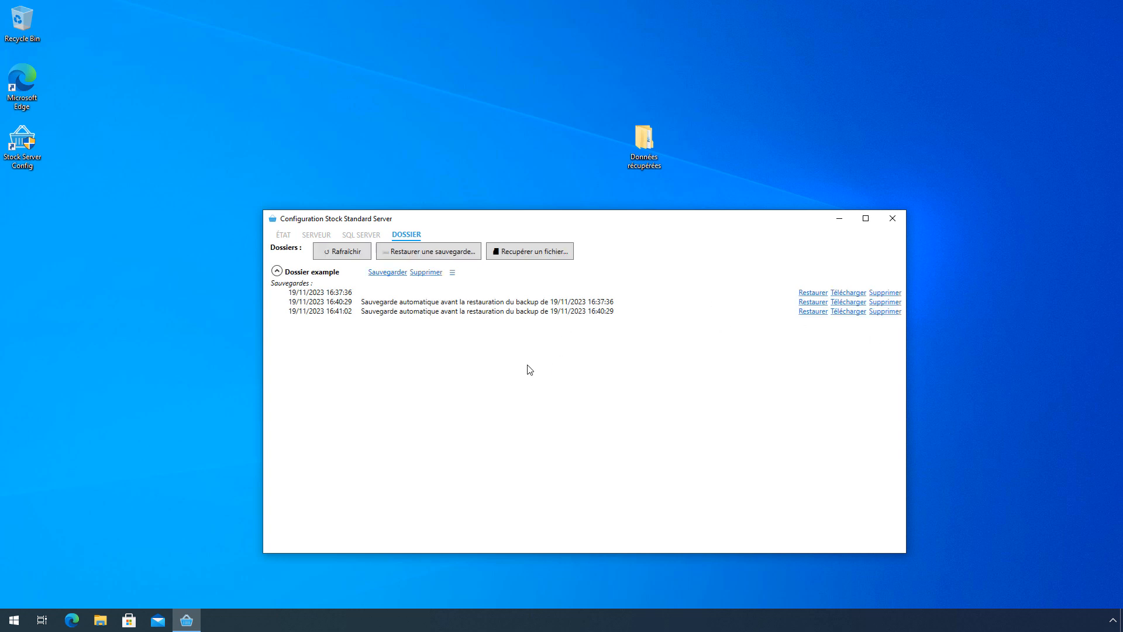
pyautogui.click(453, 272)
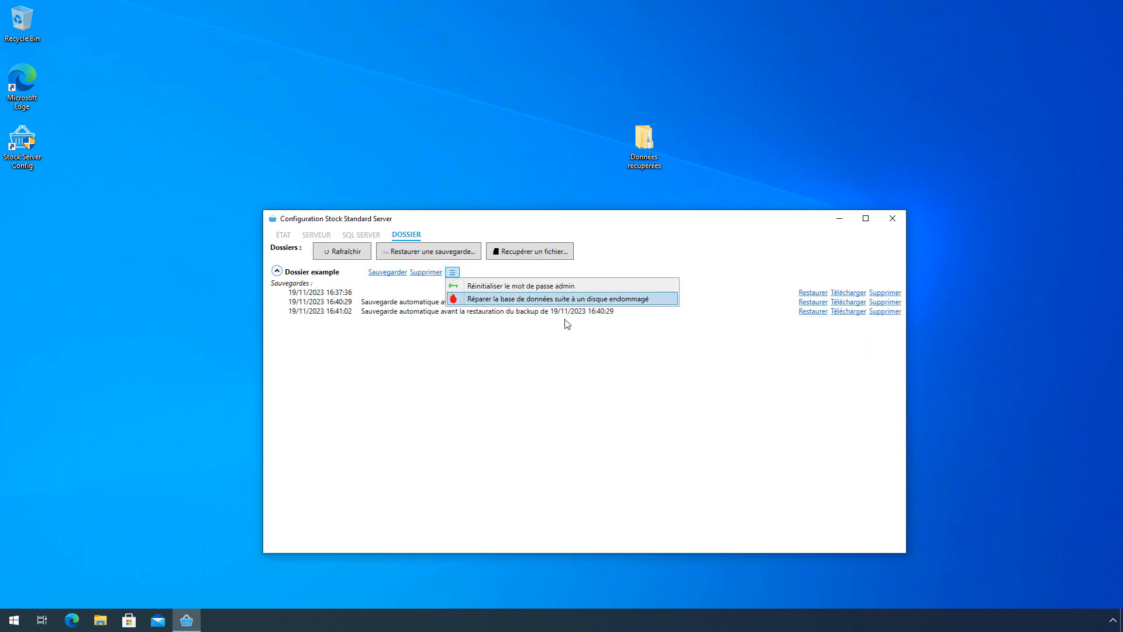
pyautogui.click(571, 445)
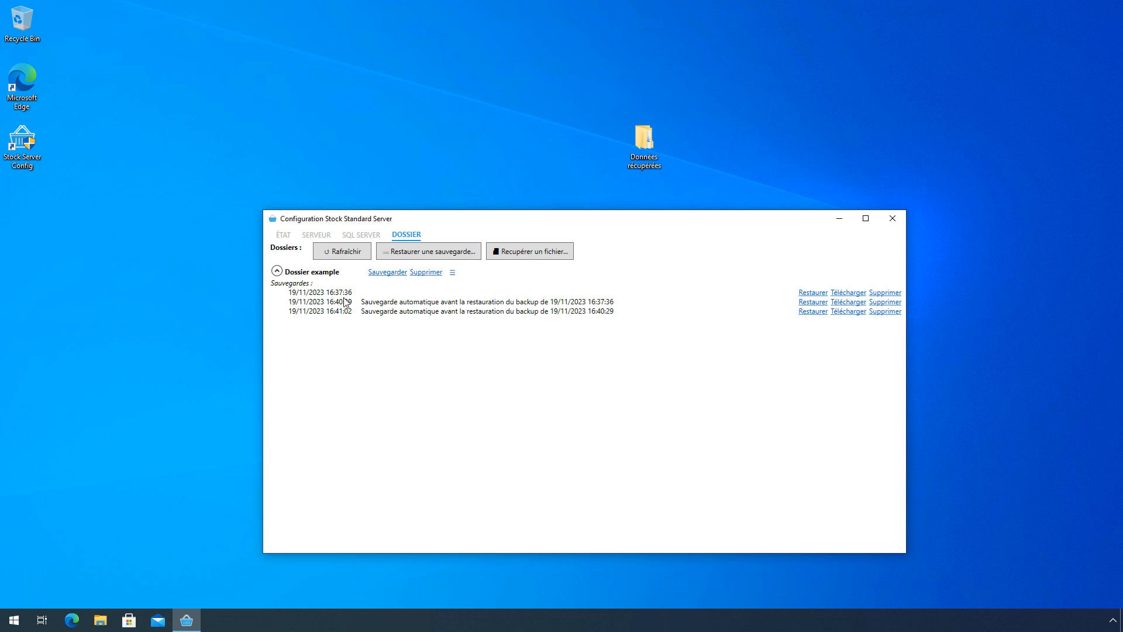
pyautogui.click(420, 273)
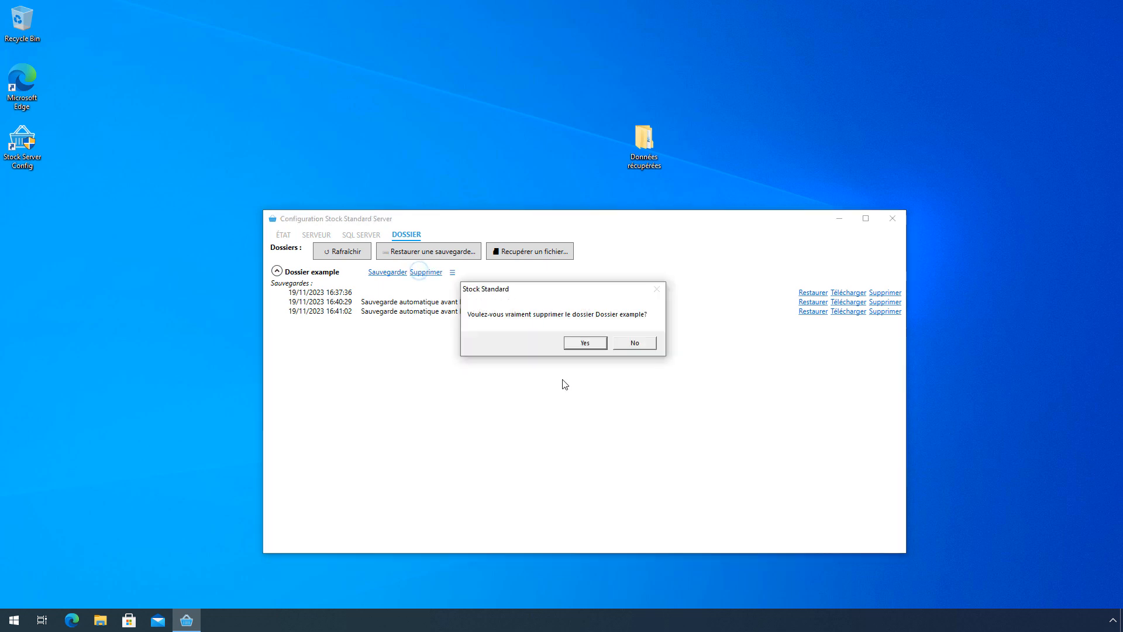
pyautogui.click(592, 343)
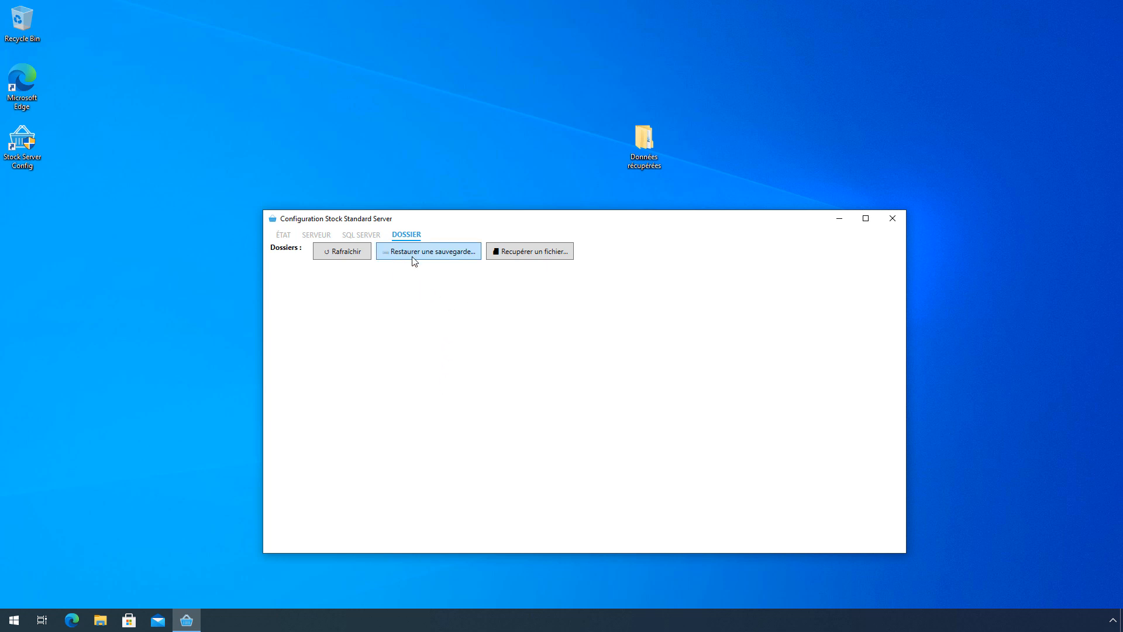
# - Restore Dossier example from its .stkbcp file in C:\Sauvegardes Stock Serveur and show its three backups
pyautogui.click(452, 261)
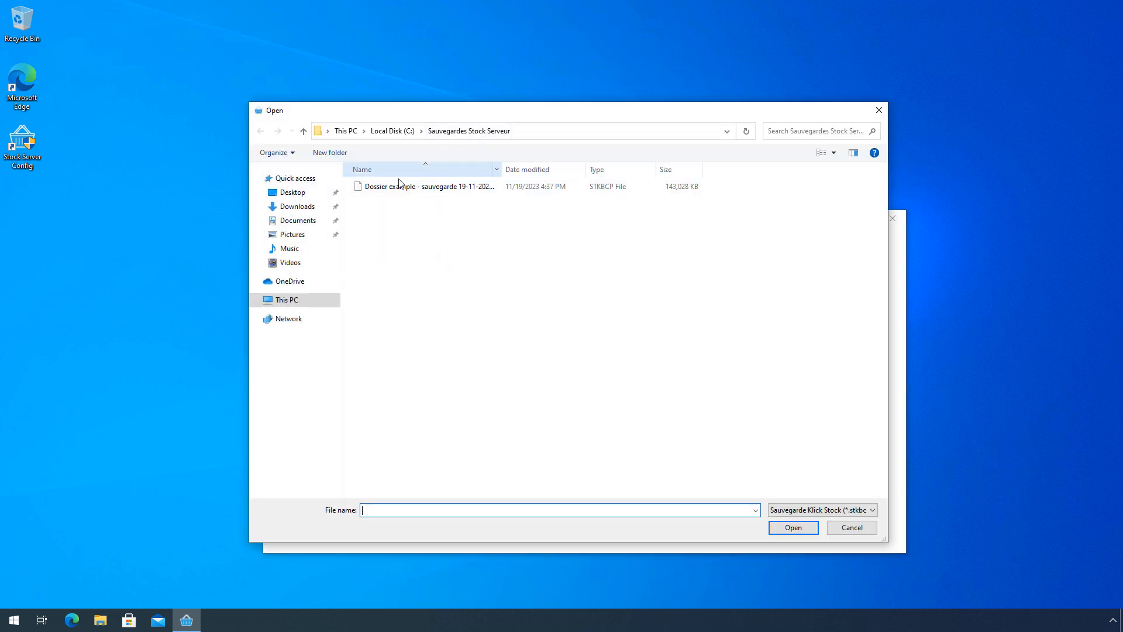
pyautogui.click(403, 131)
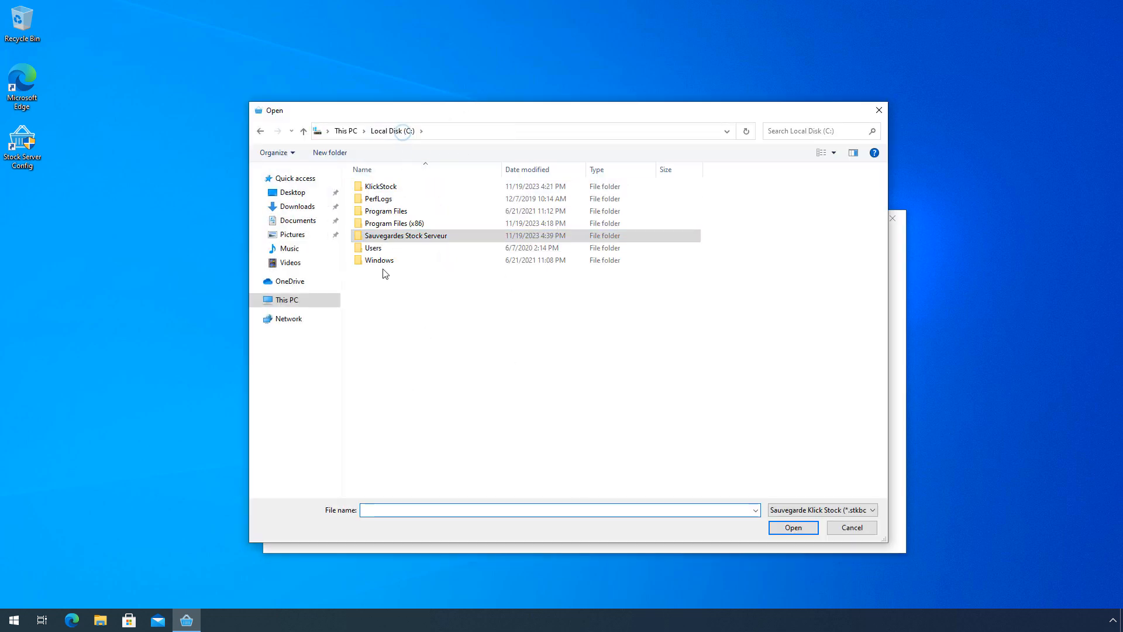
pyautogui.doubleClick(415, 241)
pyautogui.doubleClick(430, 193)
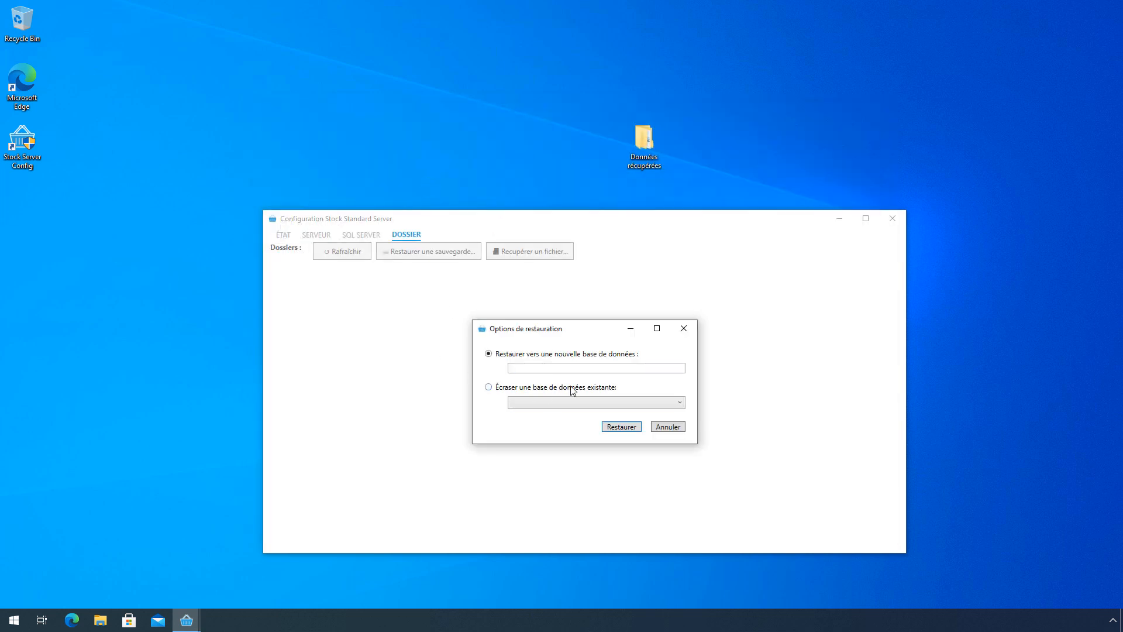
pyautogui.click(567, 369)
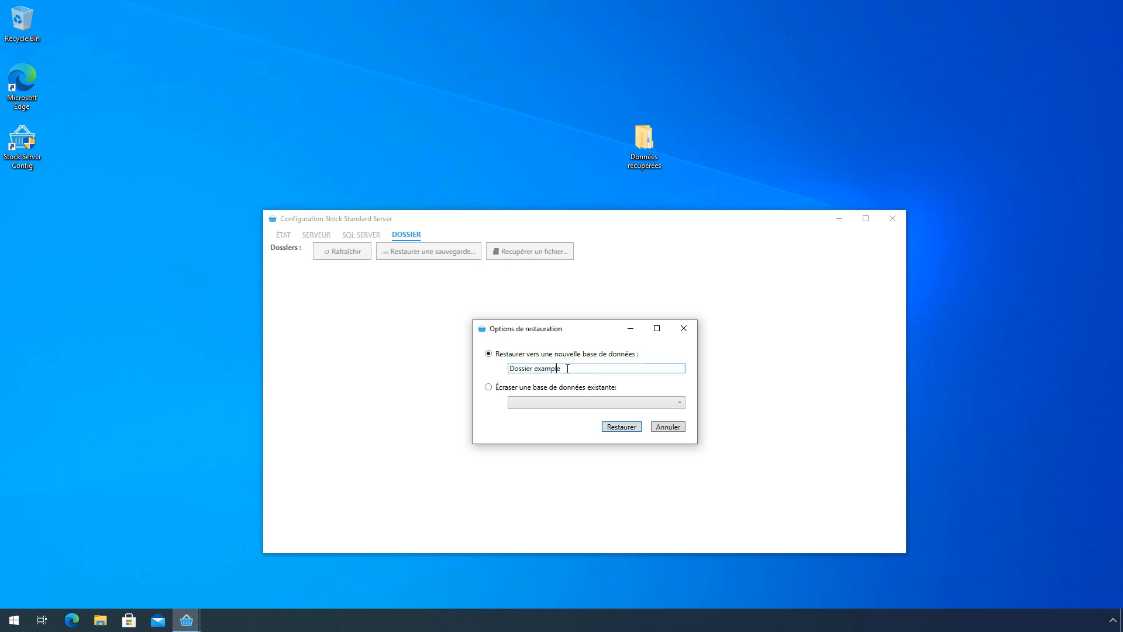
pyautogui.click(623, 429)
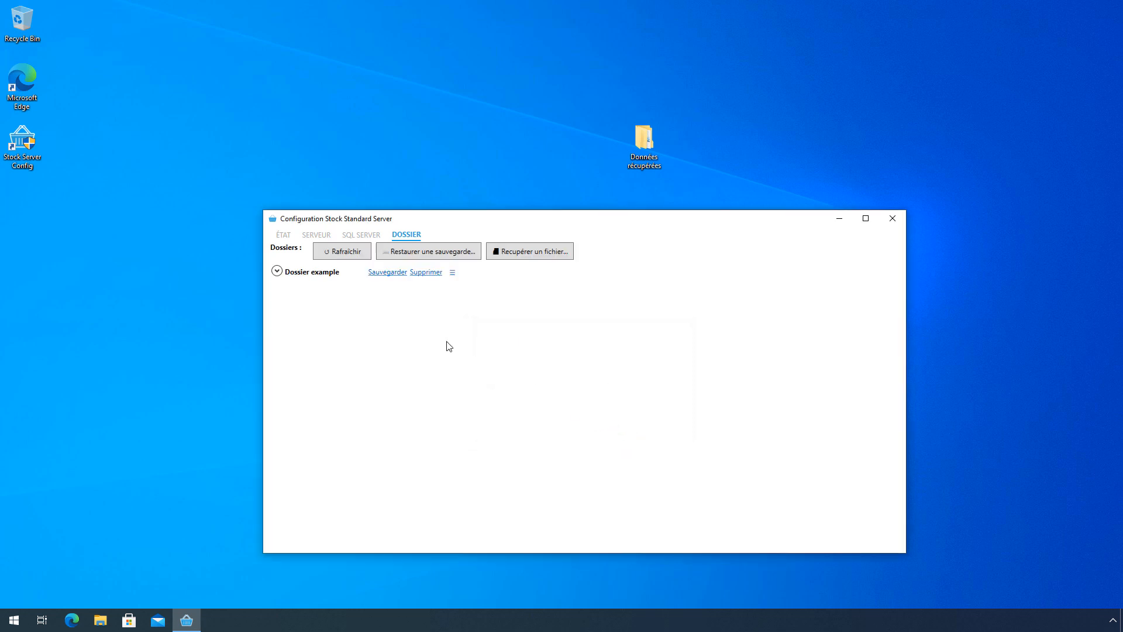
pyautogui.click(278, 271)
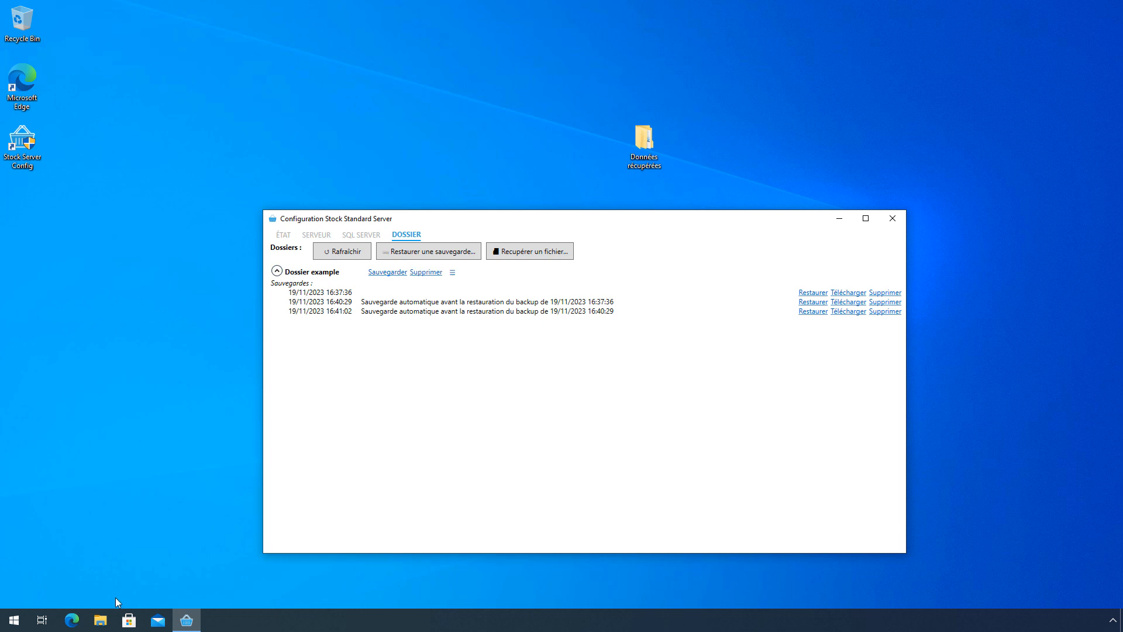
pyautogui.click(100, 621)
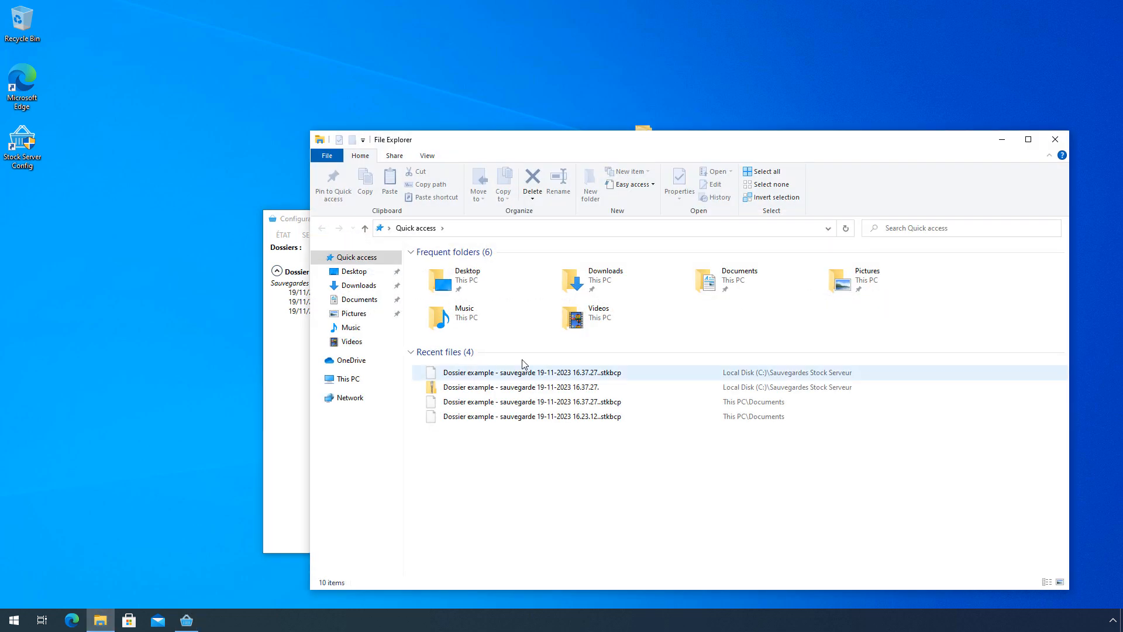
# - View C:\KlickStock\Backup with a widened Name column showing three .stkbcp and two .info files, then close Explorer
pyautogui.click(351, 379)
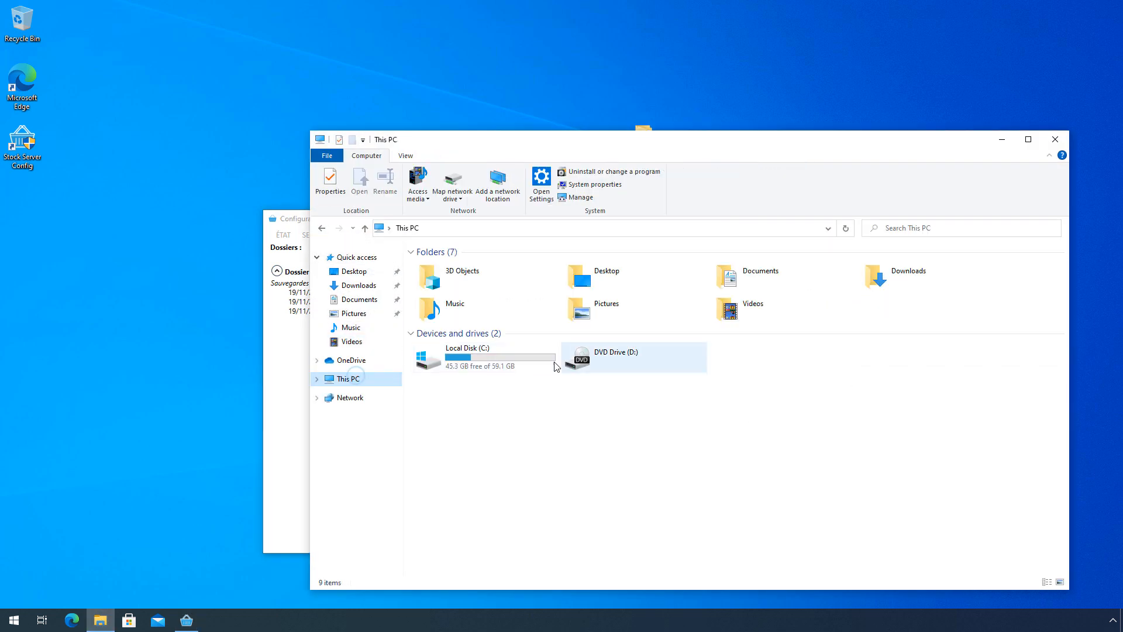
pyautogui.doubleClick(482, 368)
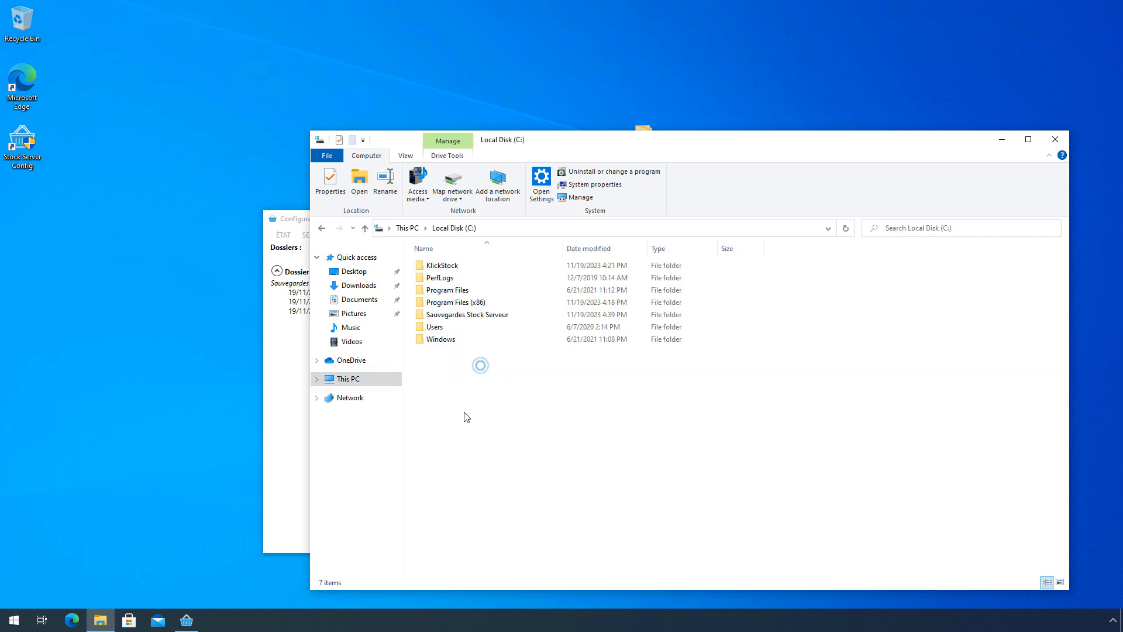
pyautogui.doubleClick(476, 271)
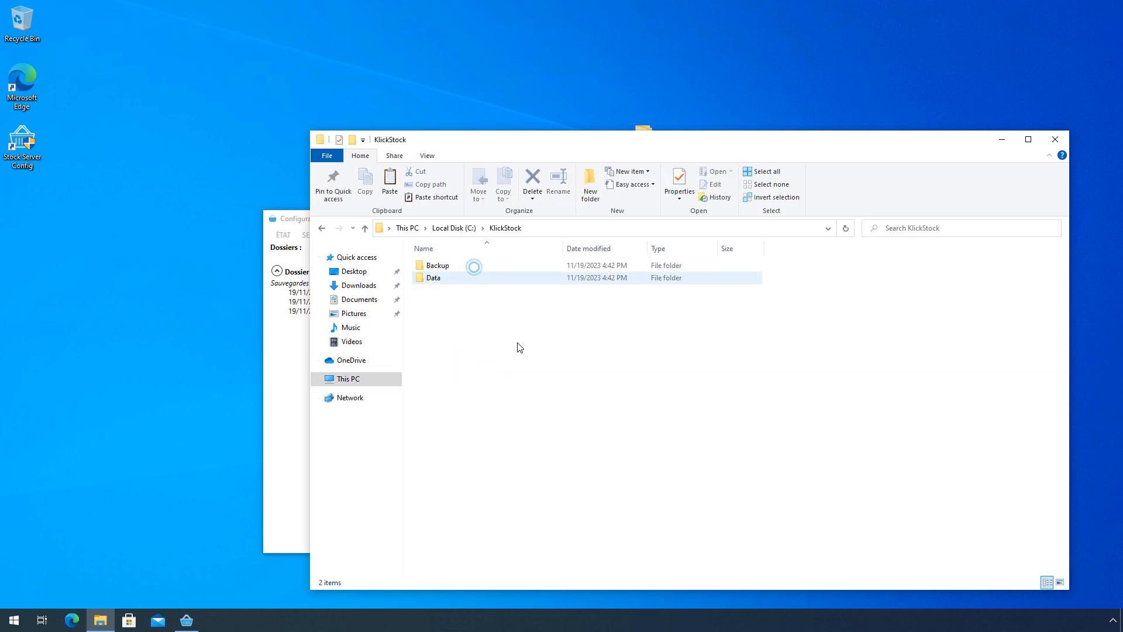
pyautogui.click(441, 279)
pyautogui.click(441, 279)
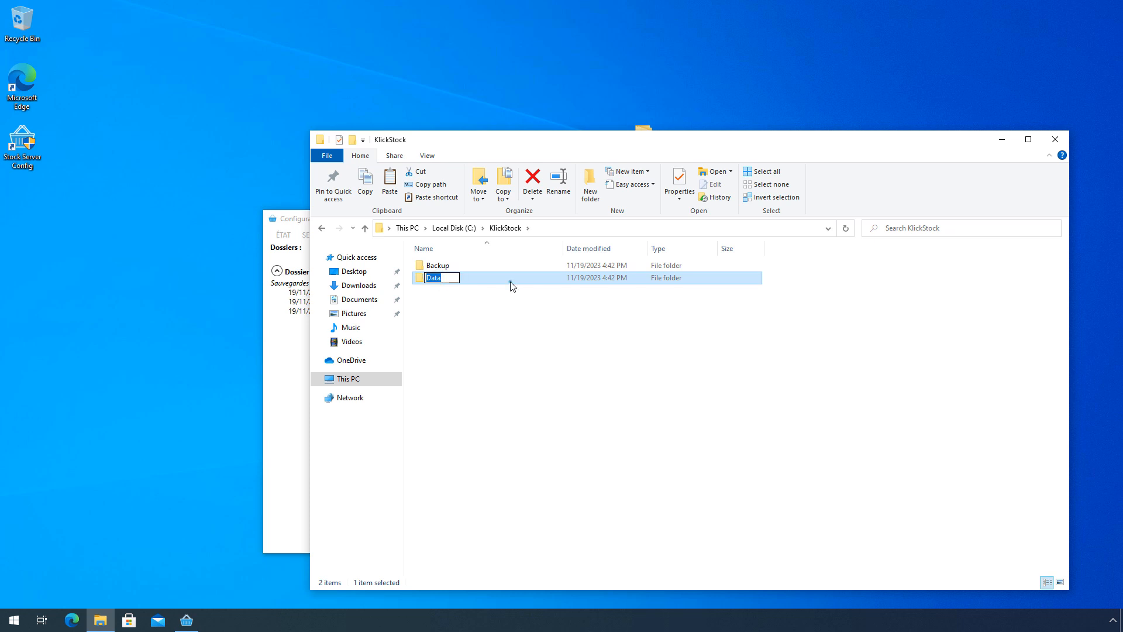
pyautogui.doubleClick(454, 264)
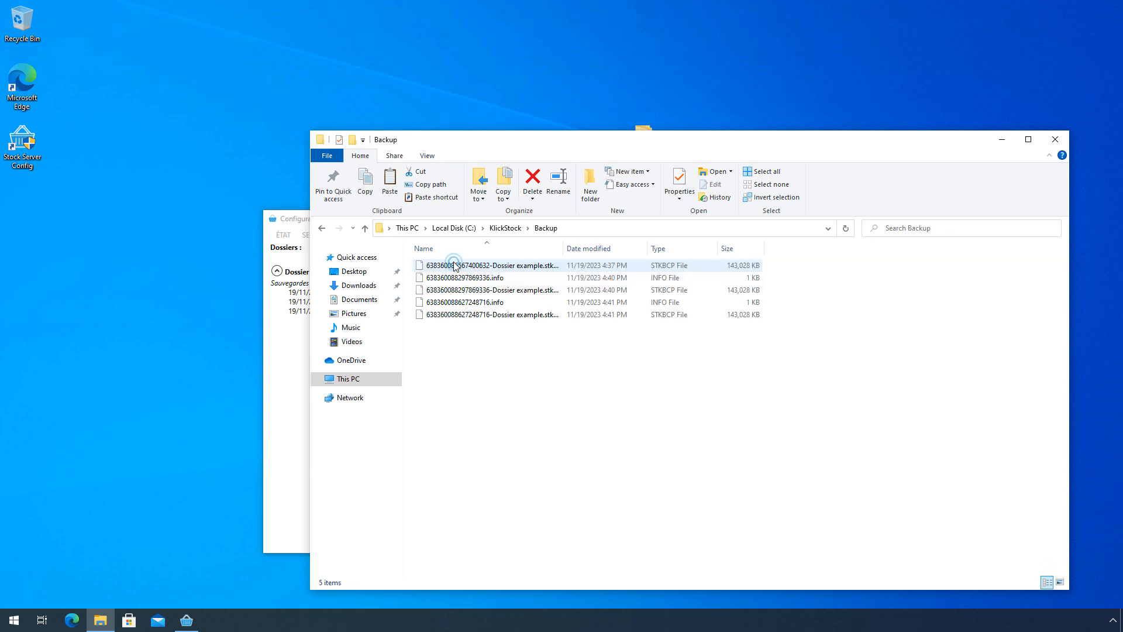
pyautogui.moveTo(605, 249); pyautogui.dragTo(800, 248)
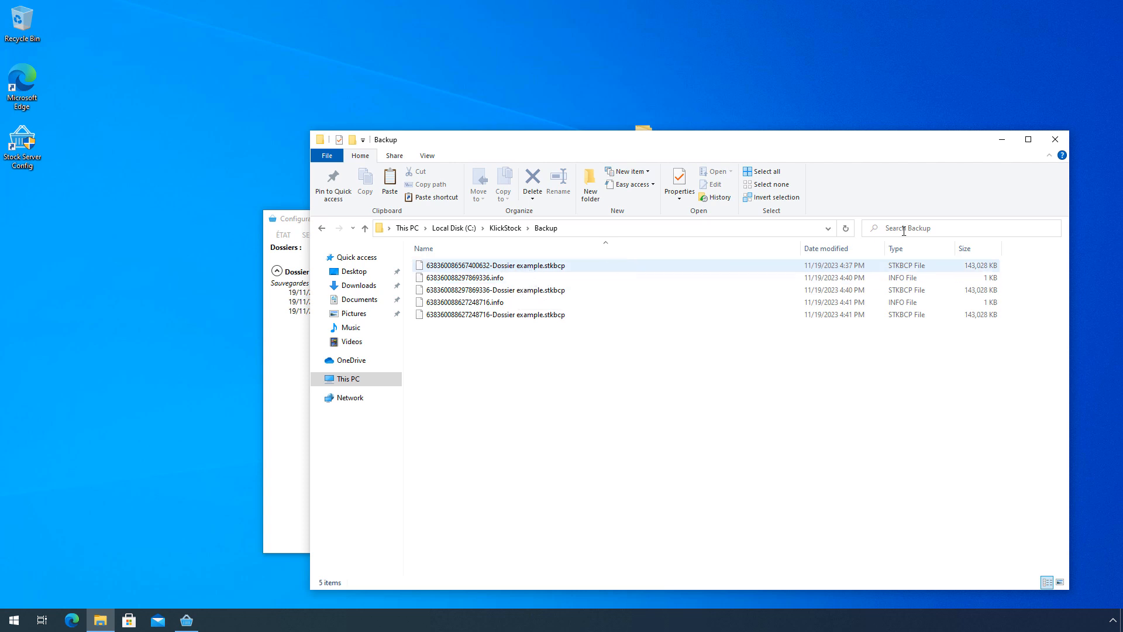
pyautogui.click(1055, 139)
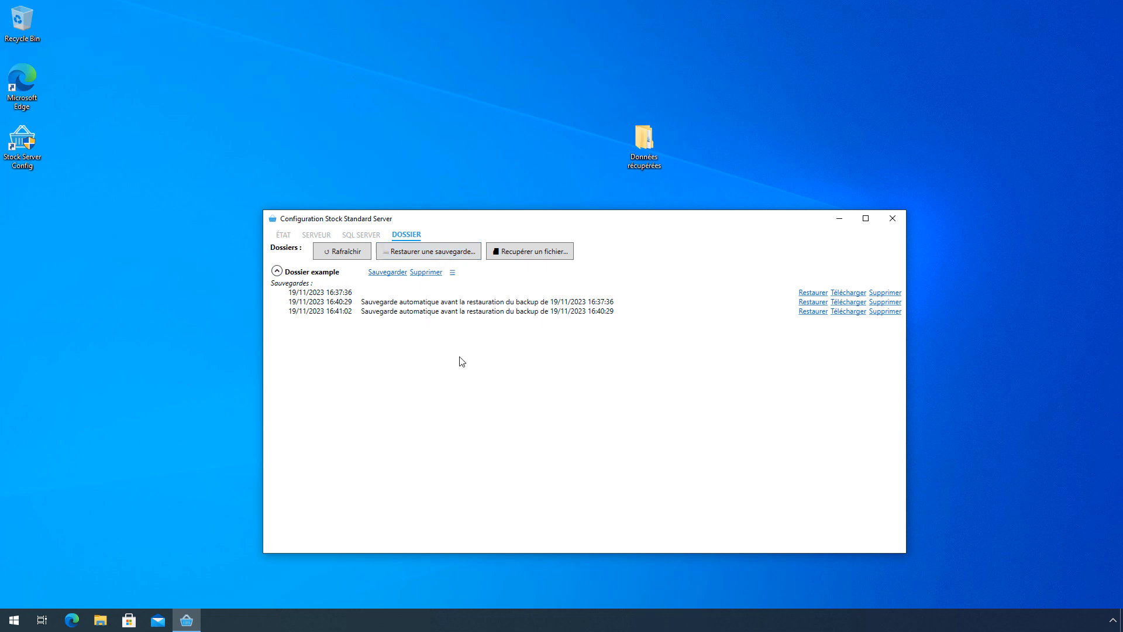
# - Restore the saved backup file into a new database named Dossier test and expand its empty backup list
pyautogui.click(440, 257)
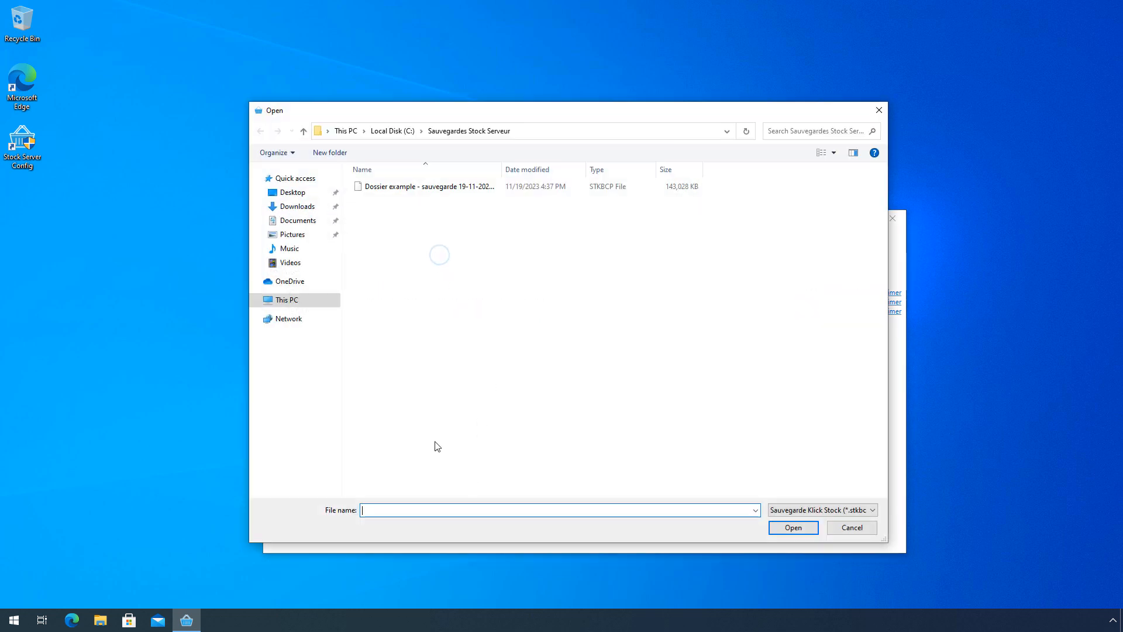
pyautogui.doubleClick(413, 187)
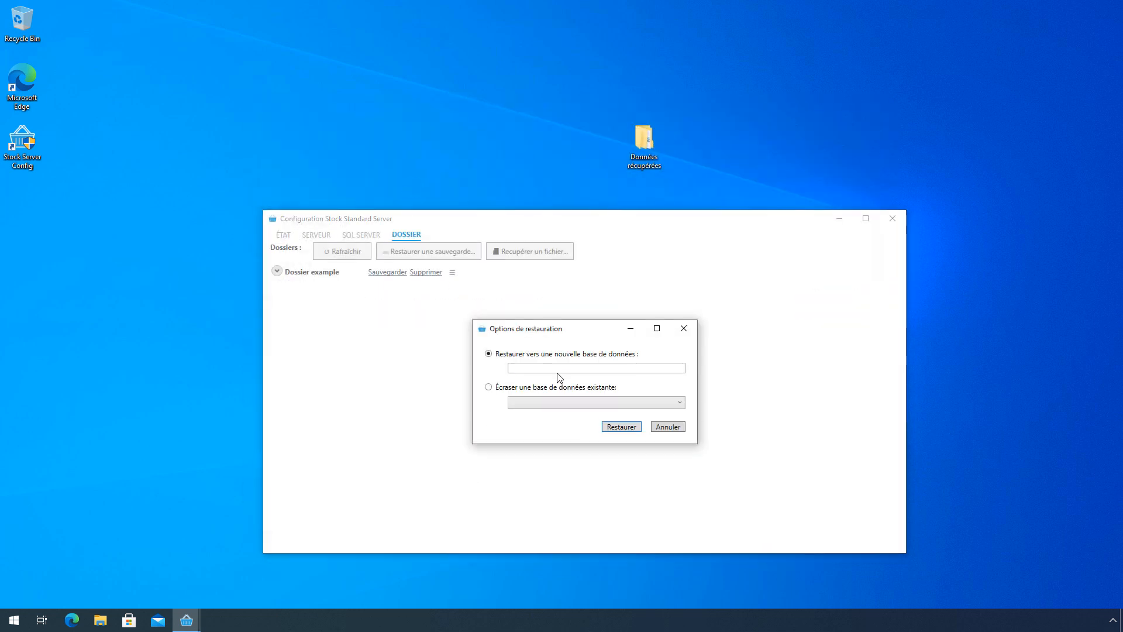
pyautogui.write('Dossier test')
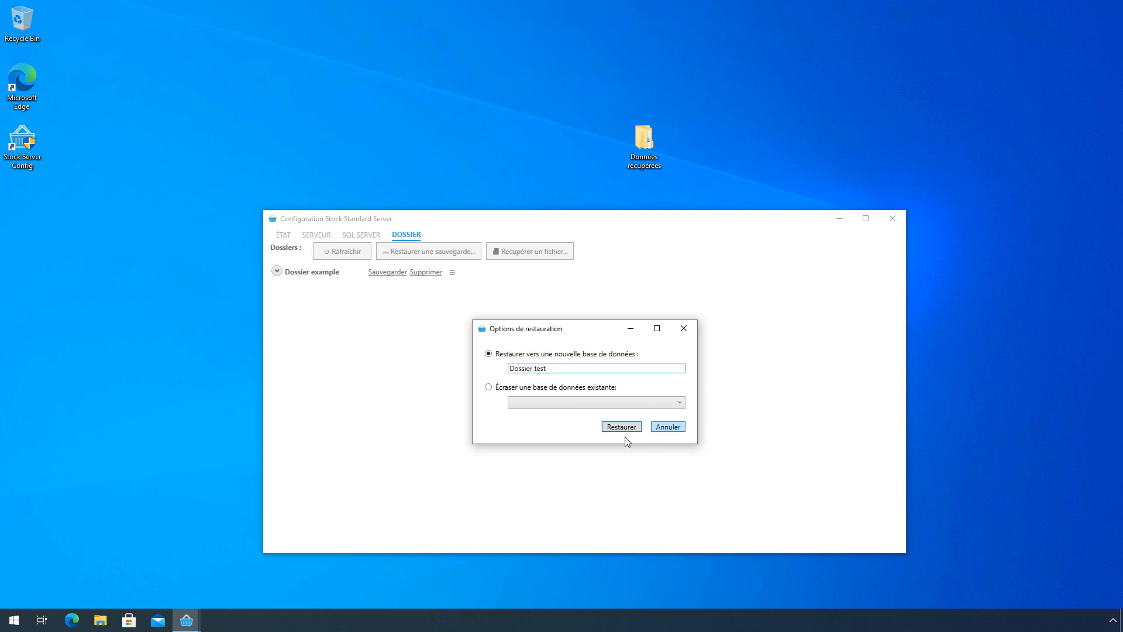
pyautogui.click(615, 429)
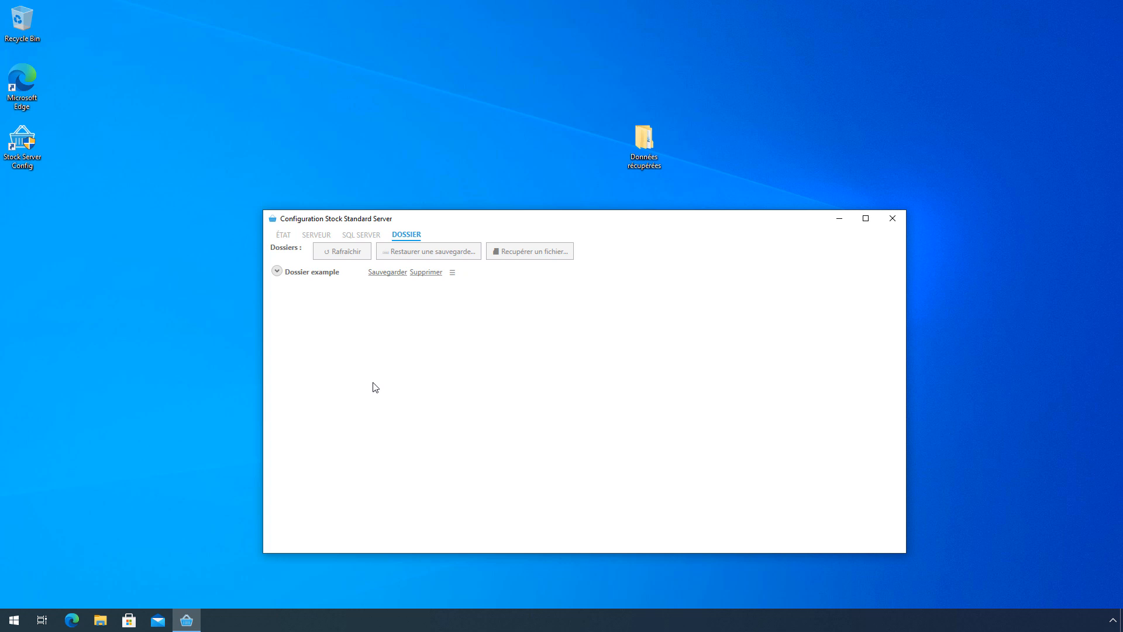
pyautogui.click(276, 290)
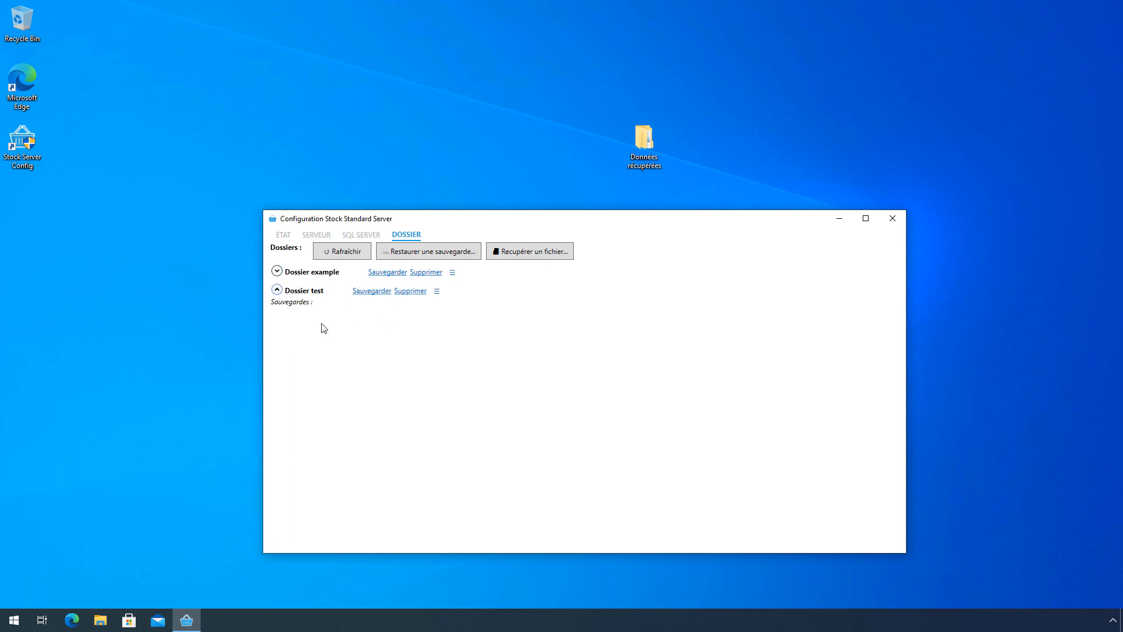
# - Delete the Dossier test folder, confirming with Yes
pyautogui.click(410, 291)
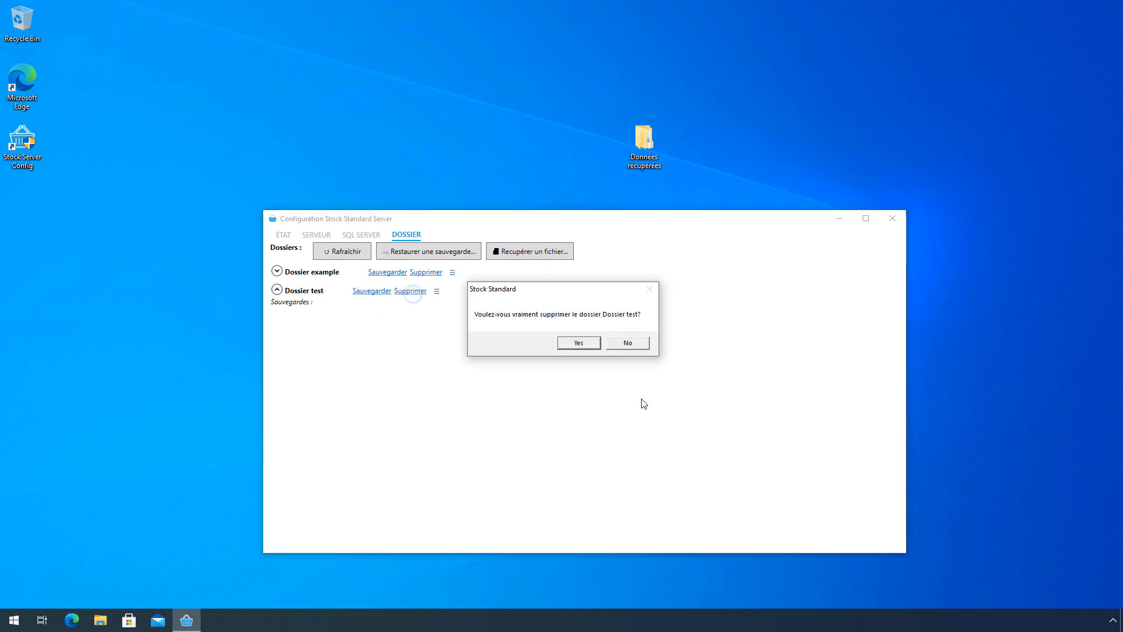
pyautogui.click(585, 344)
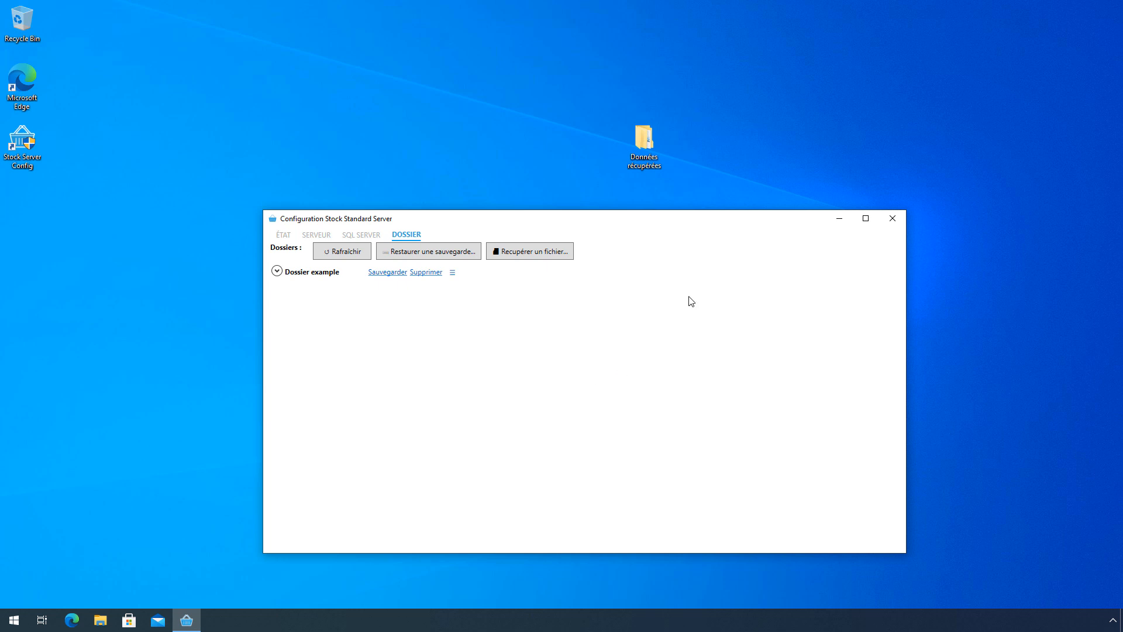
pyautogui.click(107, 619)
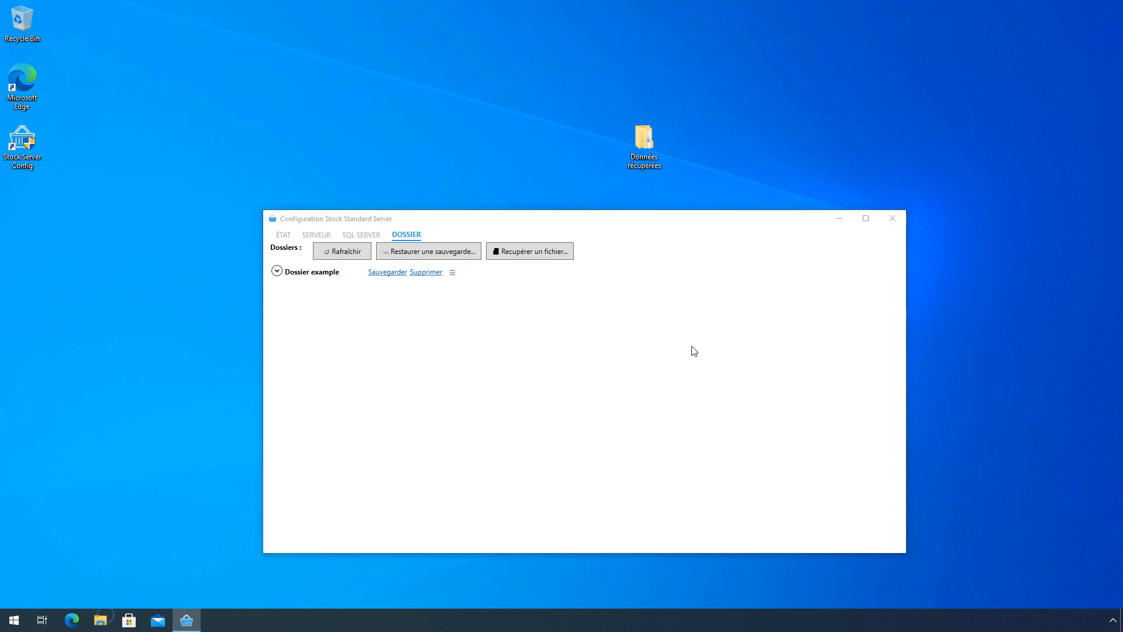
# - Browse C:\KlickStock, check Backup, then open Data to see the Dossier example and Dossier example_log files
pyautogui.click(347, 394)
pyautogui.doubleClick(487, 357)
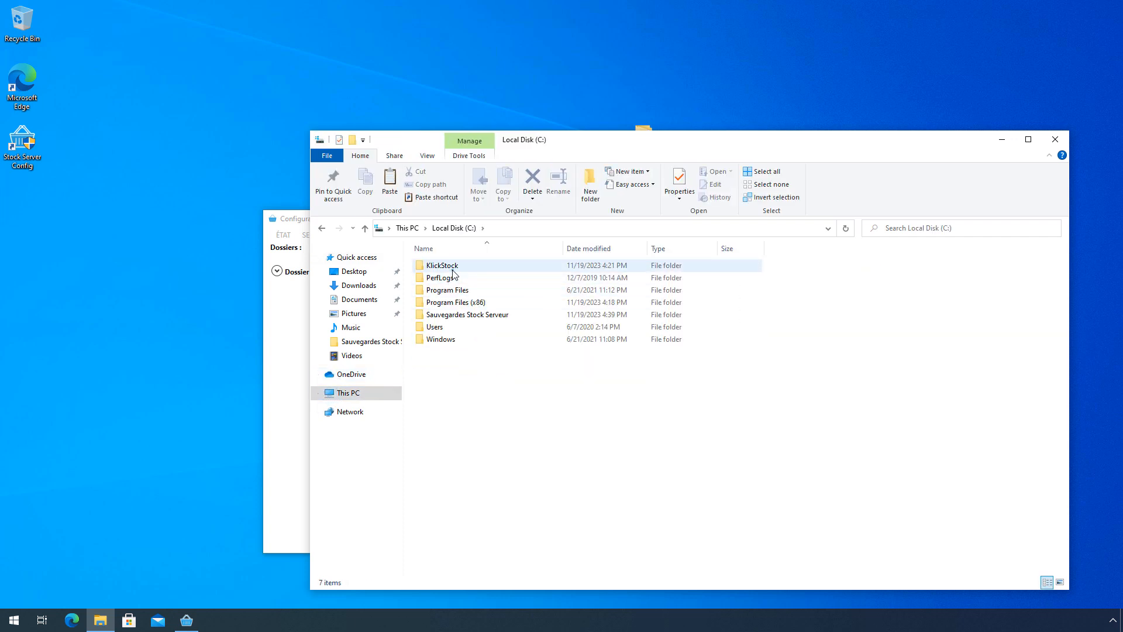
pyautogui.click(453, 267)
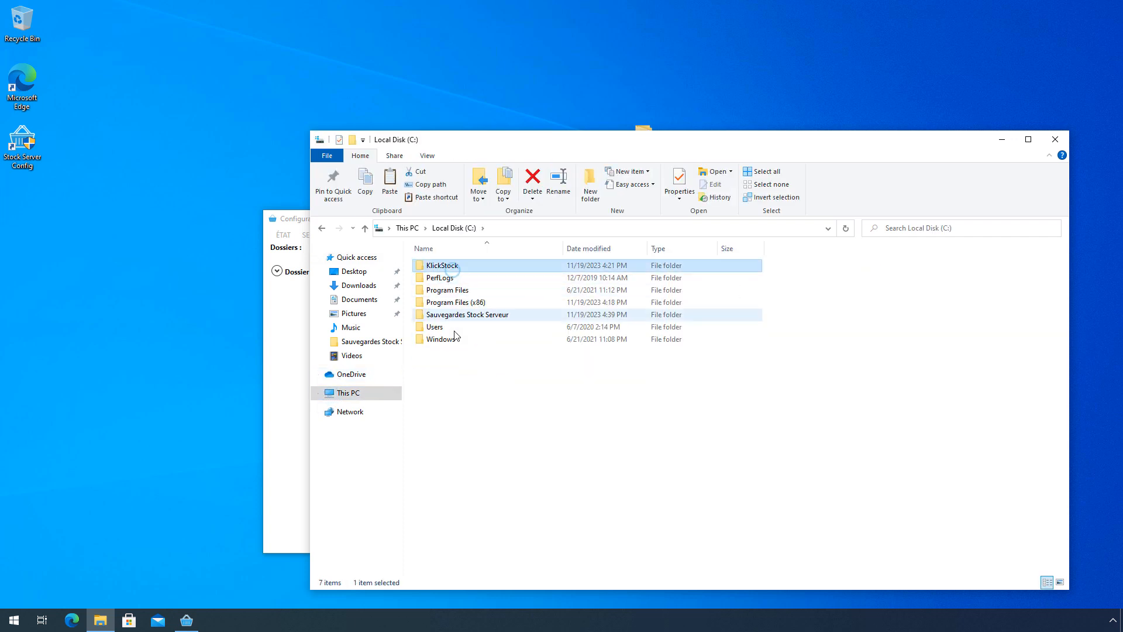
pyautogui.doubleClick(477, 266)
pyautogui.doubleClick(471, 267)
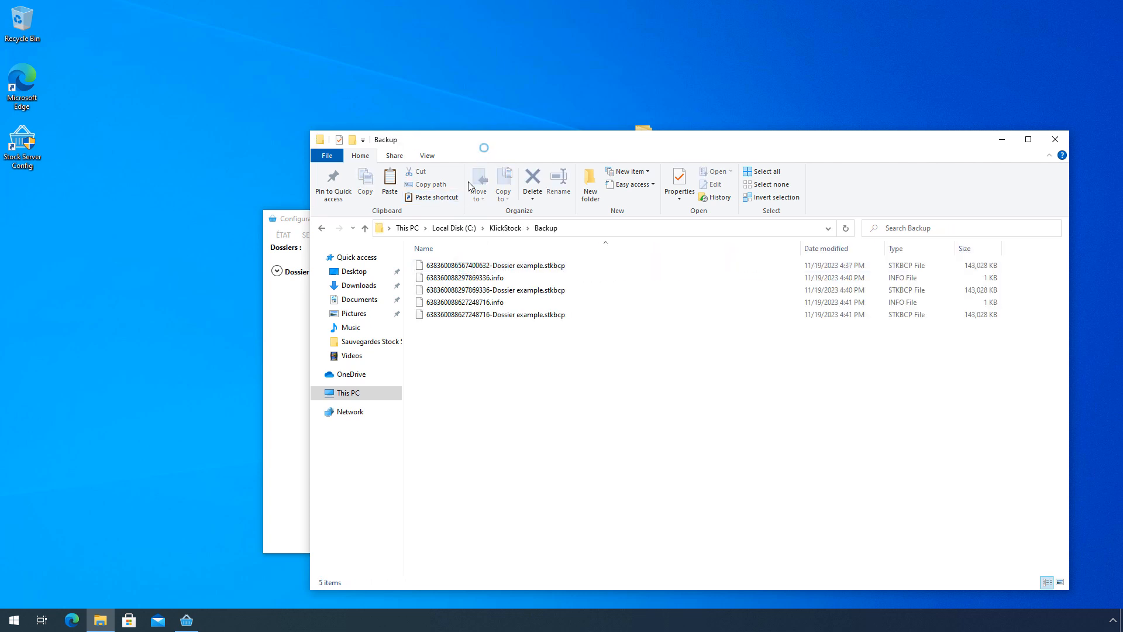
pyautogui.click(497, 228)
pyautogui.moveTo(514, 143); pyautogui.dragTo(760, 174)
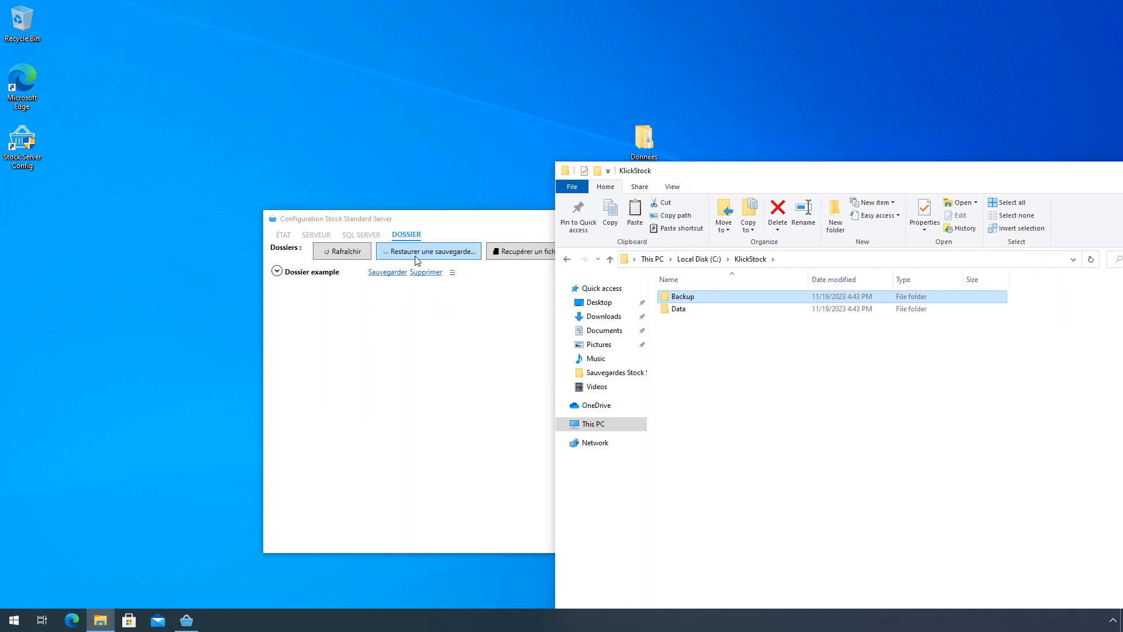
pyautogui.click(685, 315)
pyautogui.doubleClick(686, 315)
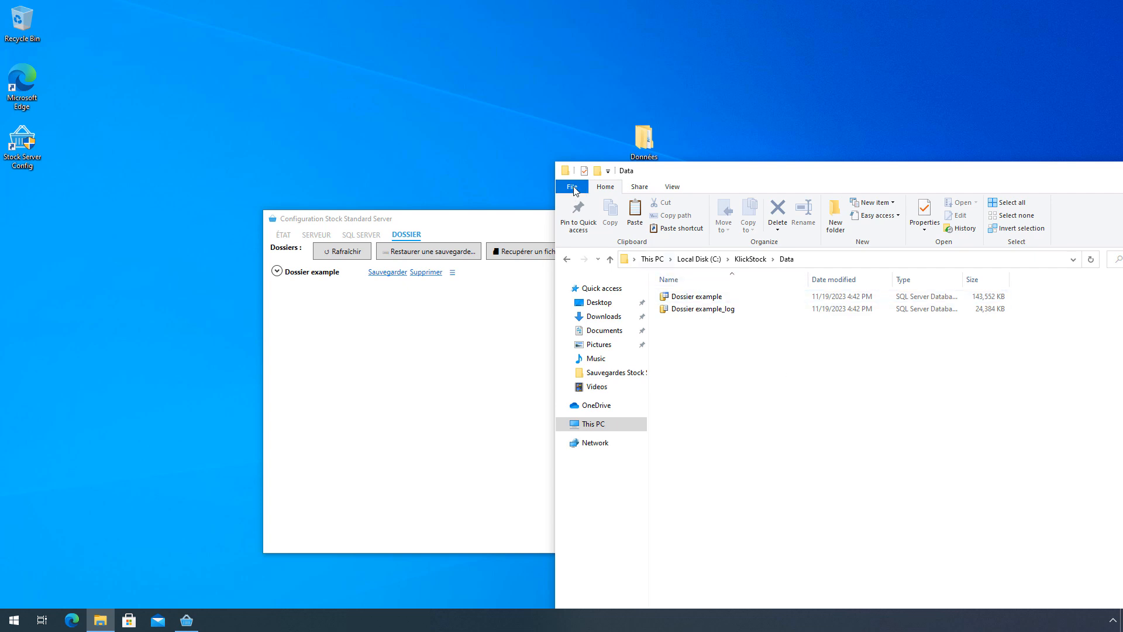
# - Delete Dossier example with Yes confirmation and rearrange the Data and configuration windows side by side
pyautogui.click(433, 336)
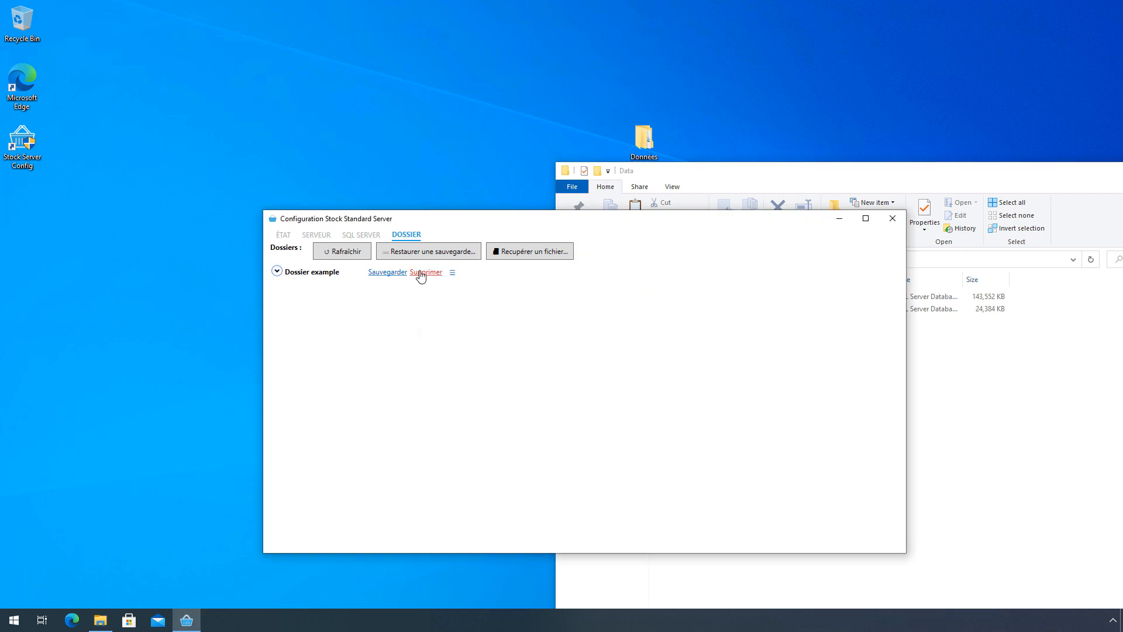
pyautogui.click(422, 272)
pyautogui.click(578, 346)
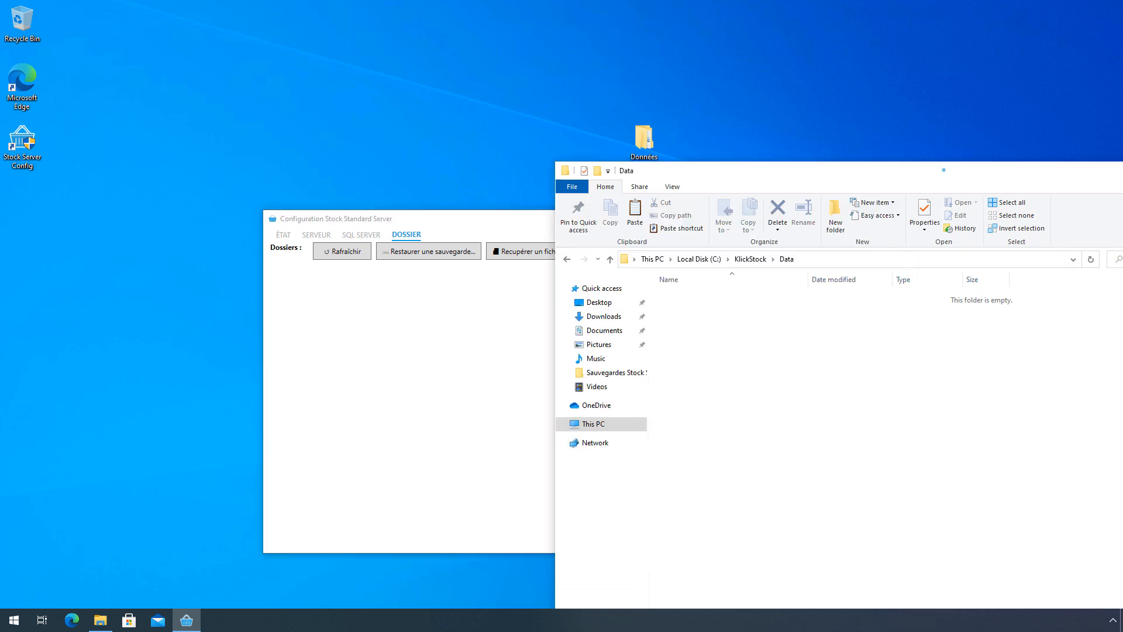
pyautogui.moveTo(945, 173); pyautogui.dragTo(647, 281)
pyautogui.moveTo(425, 219); pyautogui.dragTo(278, 102)
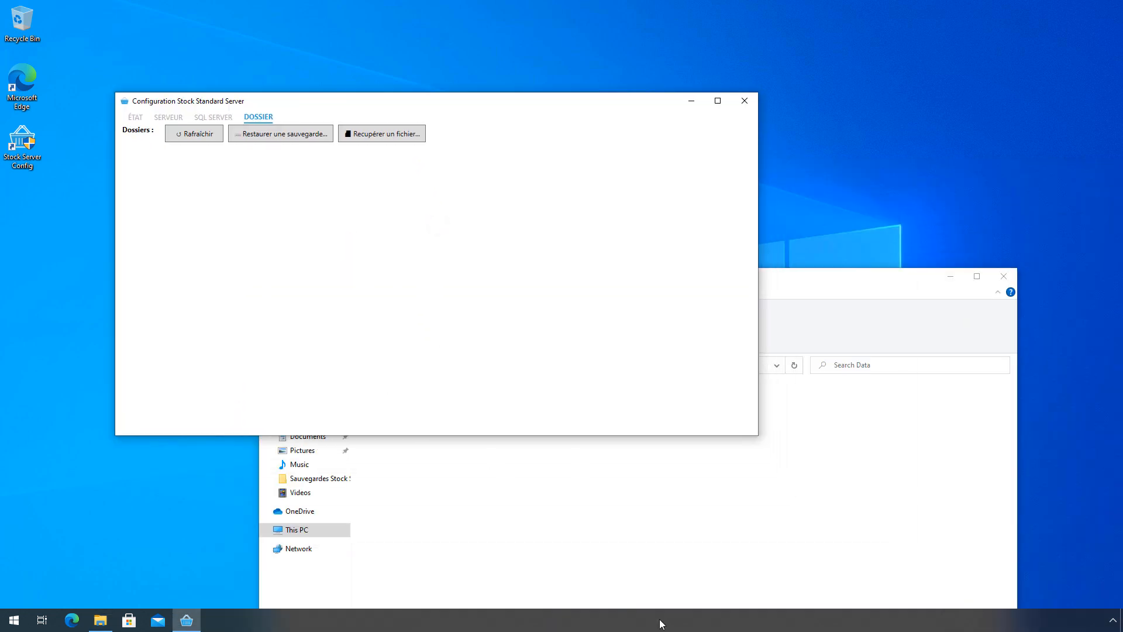
pyautogui.click(885, 227)
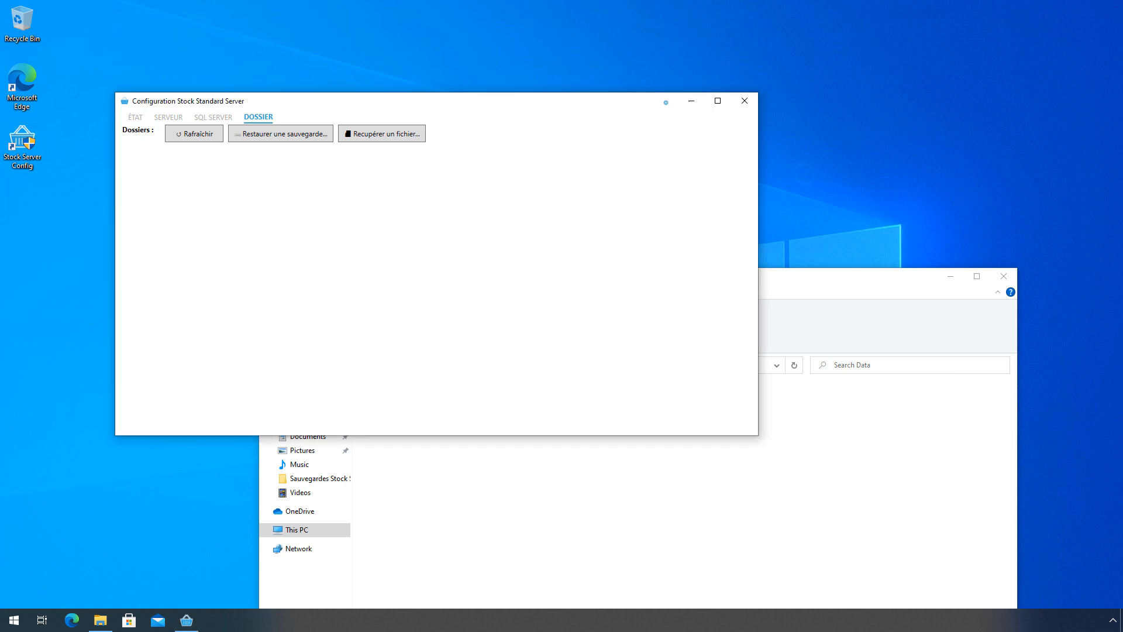
pyautogui.doubleClick(646, 142)
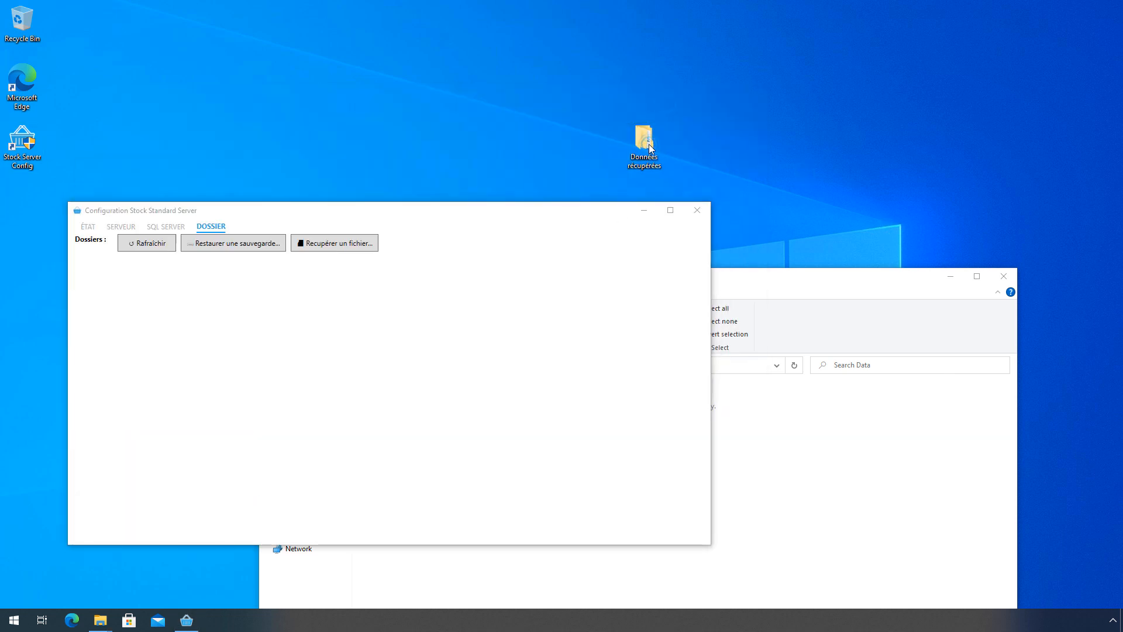
# - Open Données récupérées\C\KlickStock\Data and select the recovered Dossier example and Dossier example_log files
pyautogui.doubleClick(414, 135)
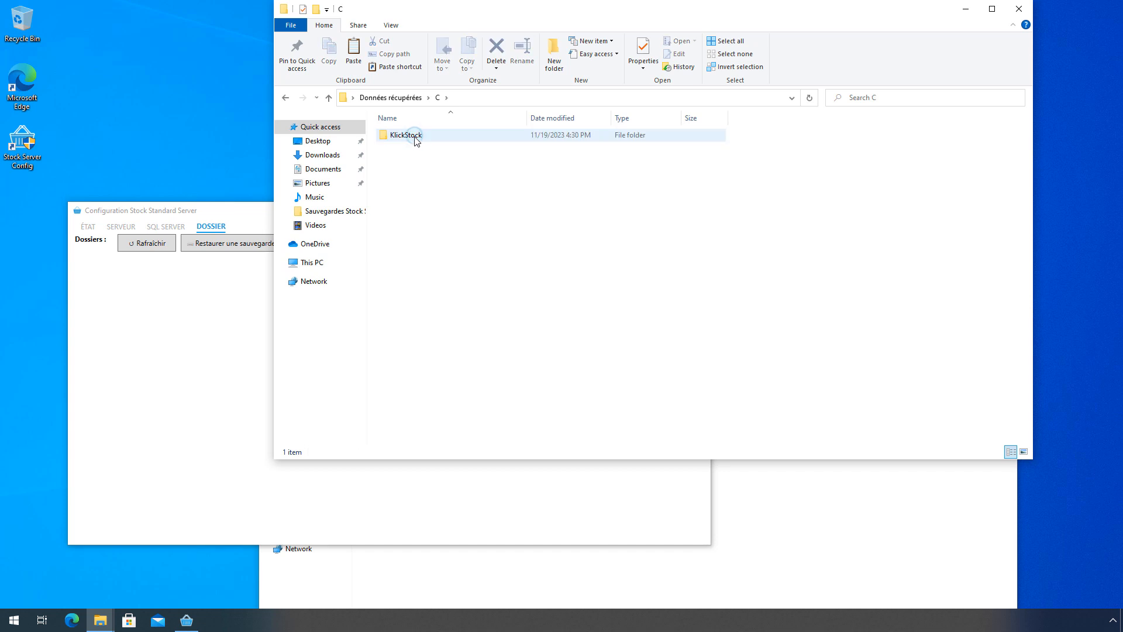
pyautogui.doubleClick(416, 138)
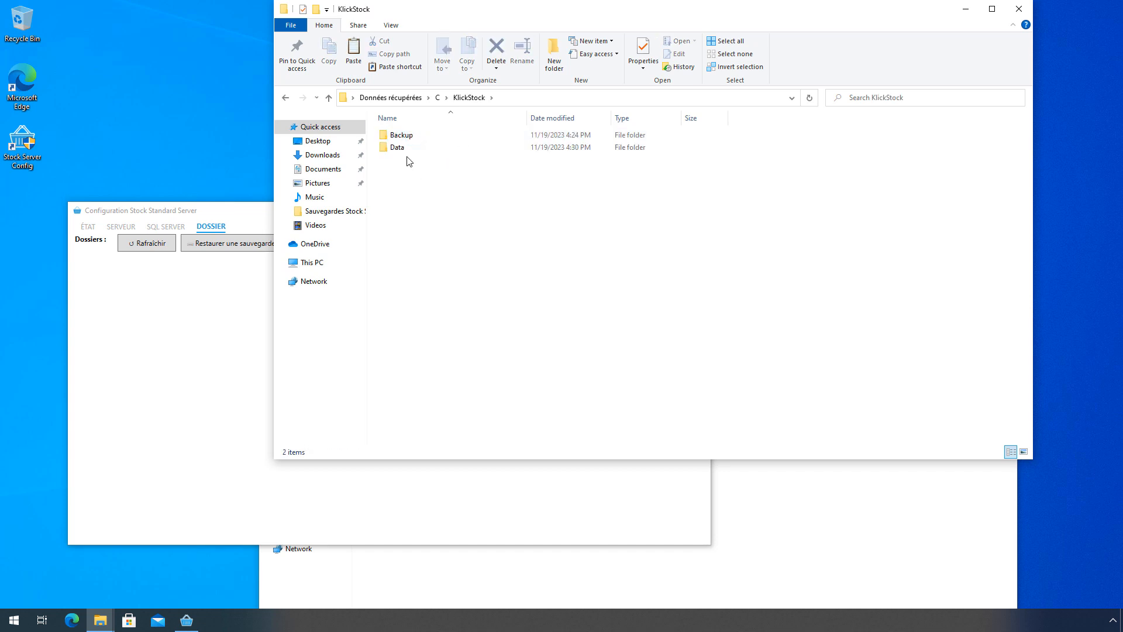
pyautogui.doubleClick(404, 148)
pyautogui.moveTo(437, 154)
pyautogui.mouseDown()
pyautogui.moveTo(471, 206)
pyautogui.moveTo(425, 136)
pyautogui.mouseUp()
pyautogui.click(813, 528)
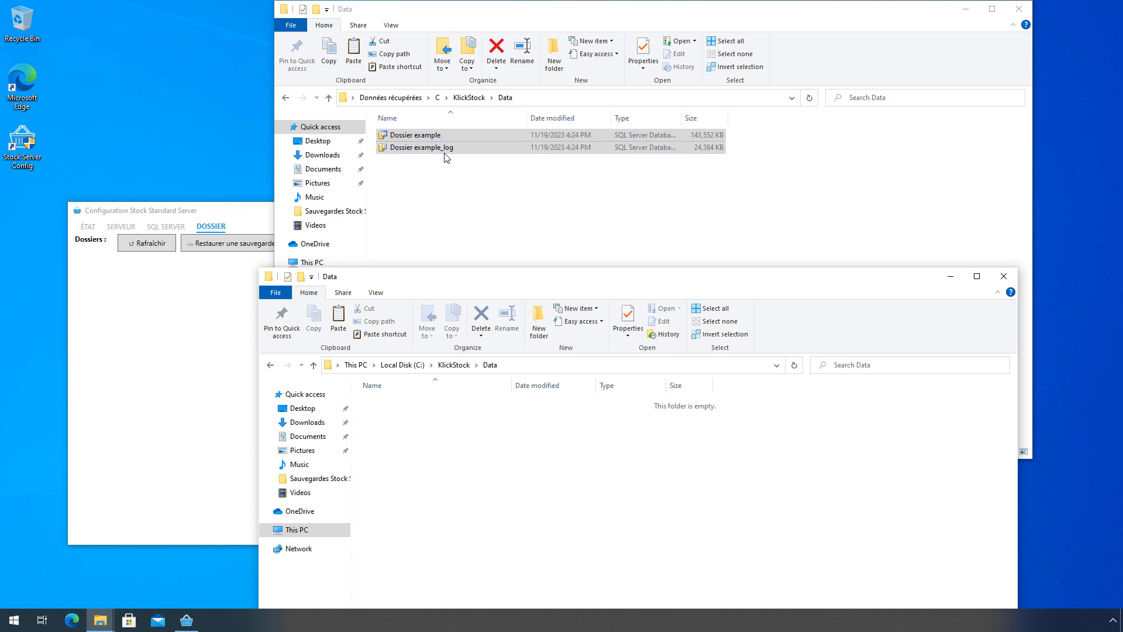
pyautogui.click(190, 346)
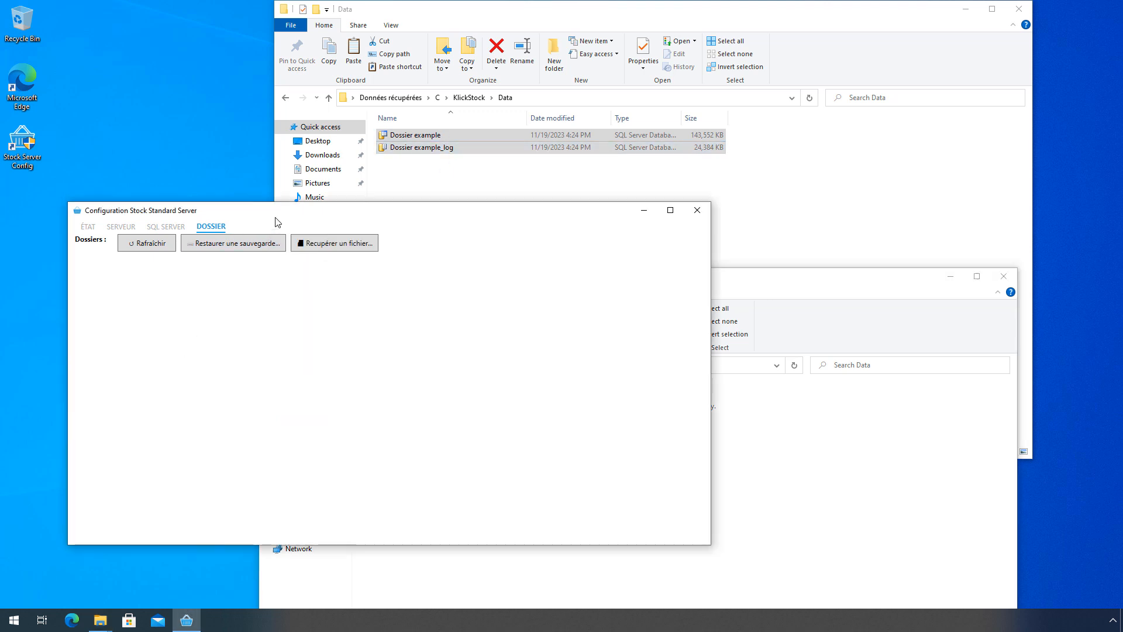
pyautogui.moveTo(275, 211); pyautogui.dragTo(401, 170)
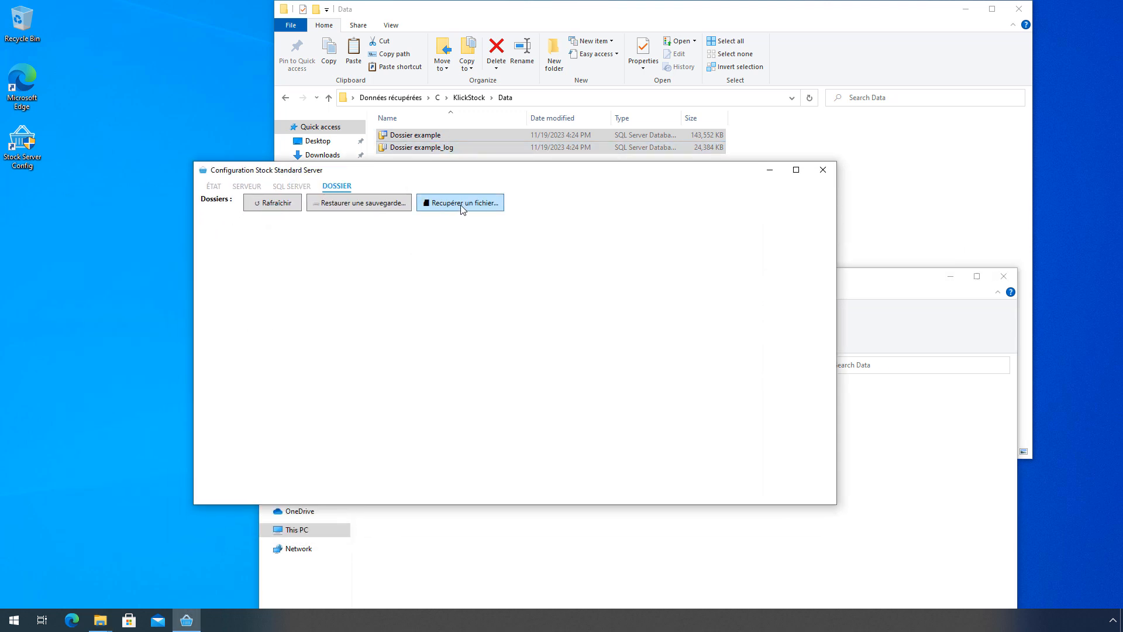
# - Import Dossier example via 'Récupérer un fichier...' from Desktop\Données récupérées\C\KlickStock\Data
pyautogui.click(485, 207)
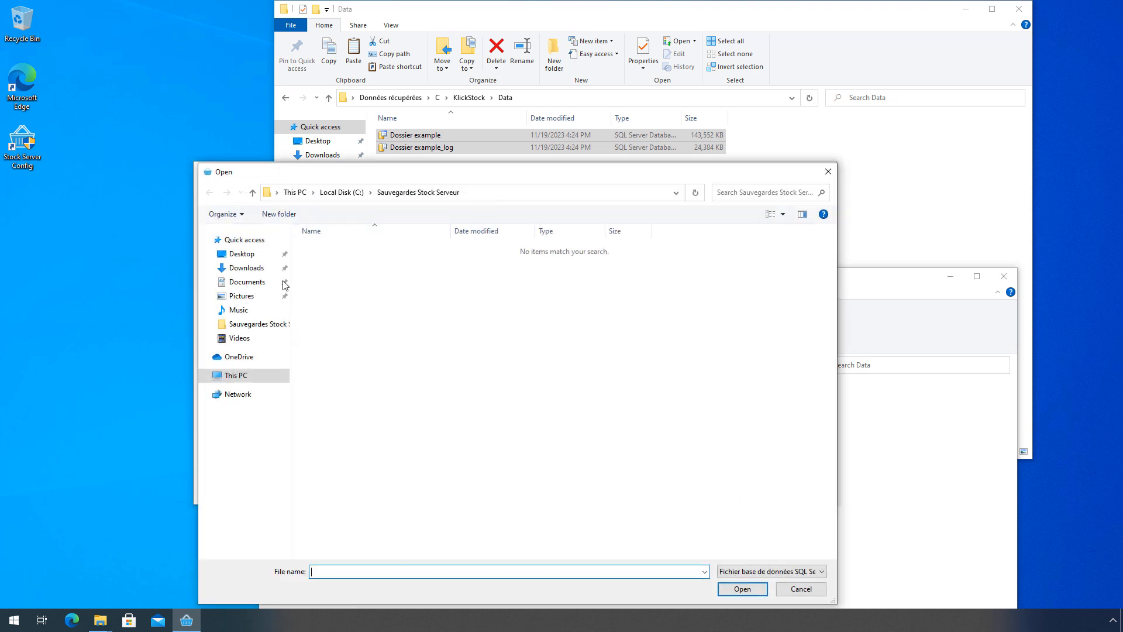
pyautogui.click(243, 254)
pyautogui.doubleClick(351, 250)
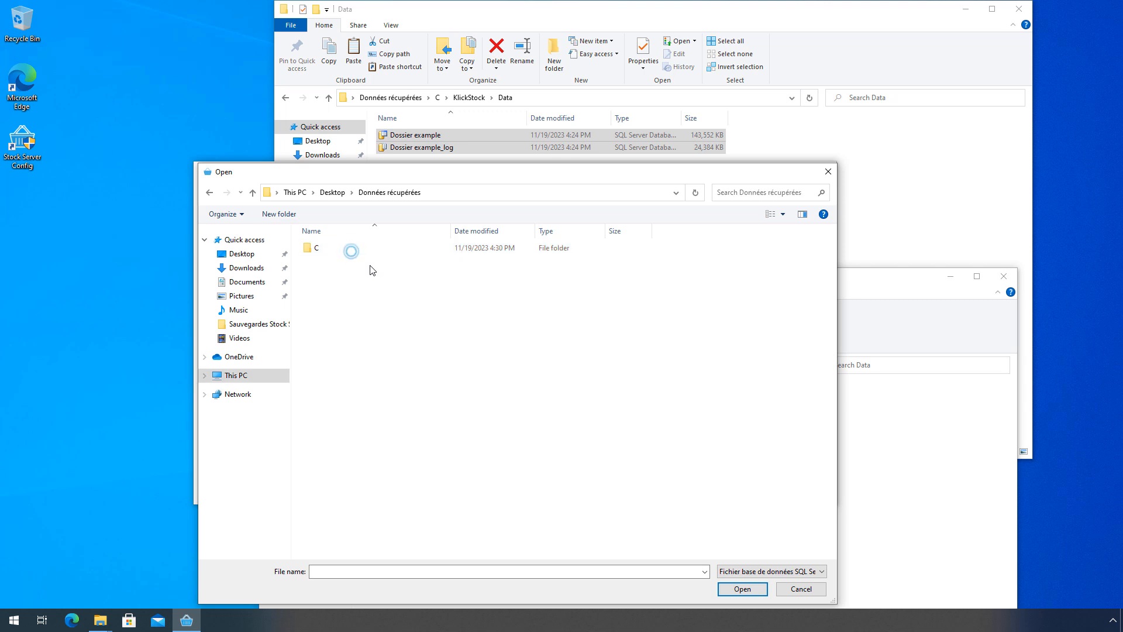
pyautogui.doubleClick(344, 250)
pyautogui.doubleClick(344, 249)
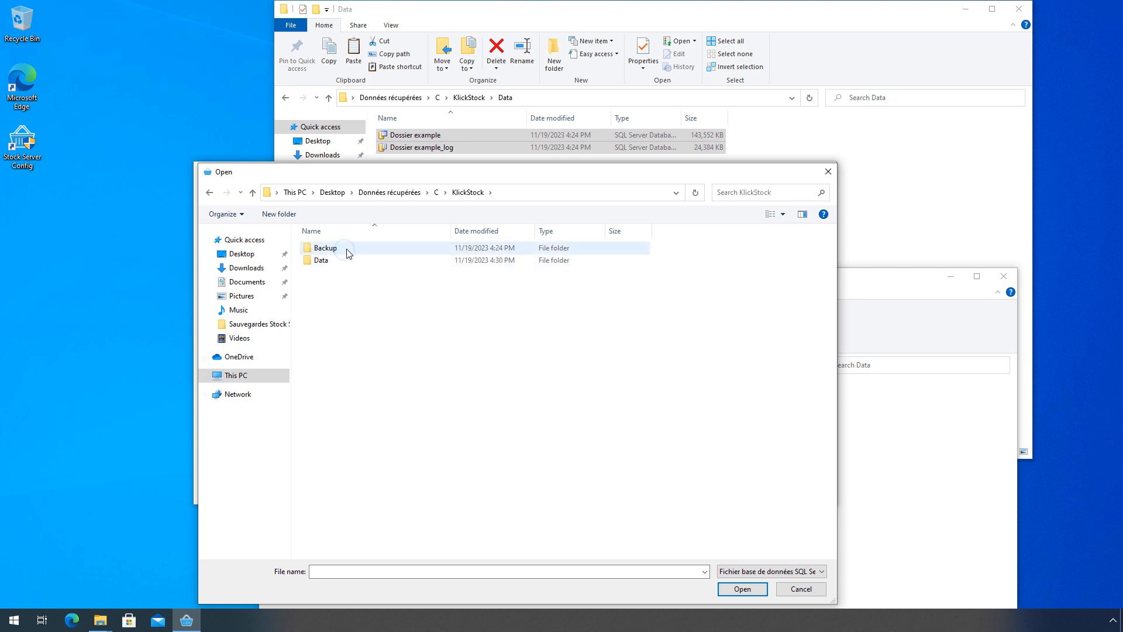
pyautogui.doubleClick(338, 261)
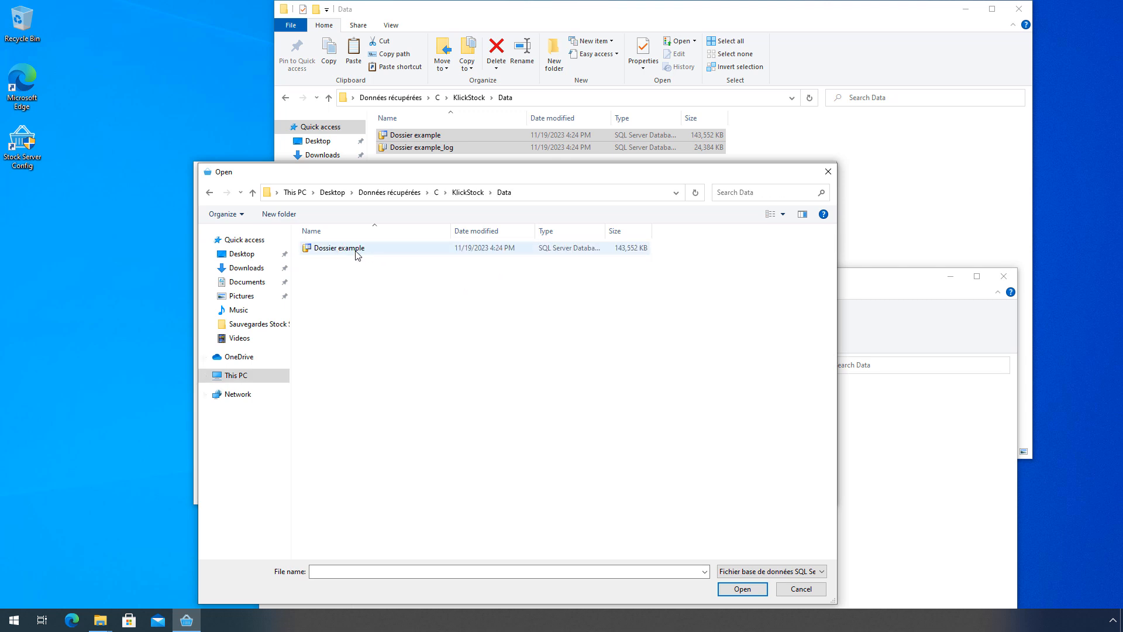
pyautogui.doubleClick(356, 250)
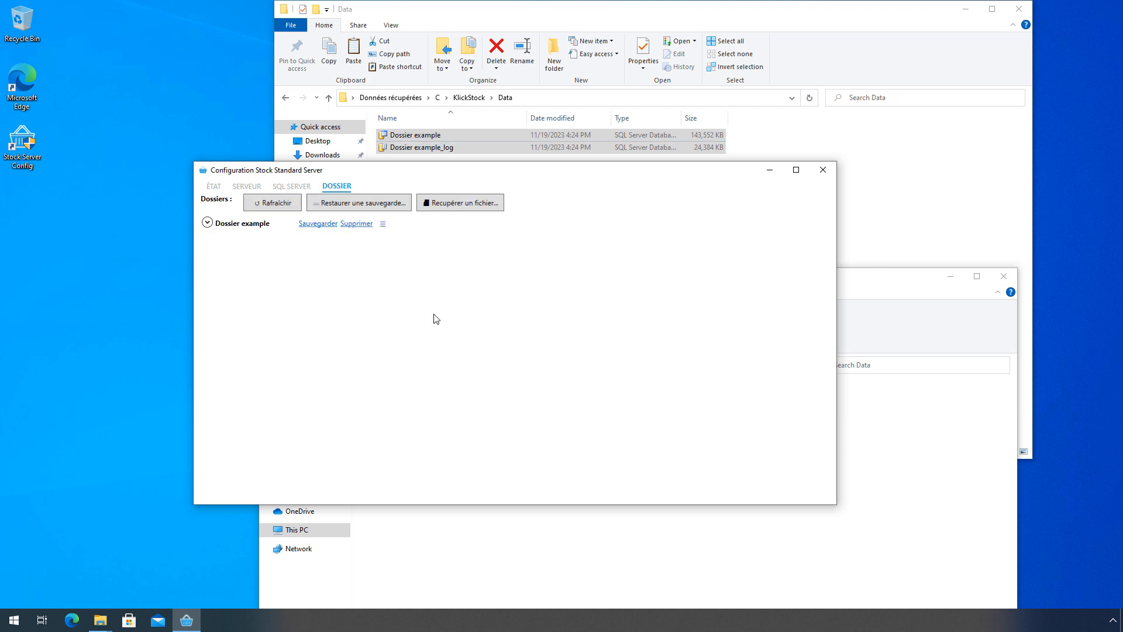
# - Confirm C:\KlickStock\Data holds the files again, close it, and expand Dossier example's three backups
pyautogui.click(899, 318)
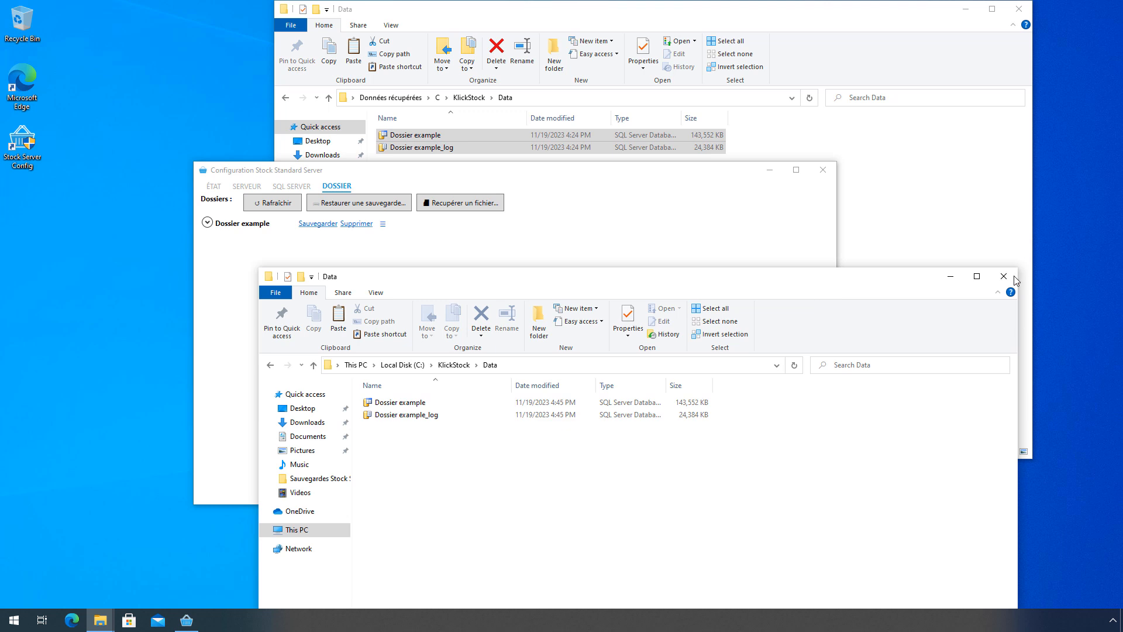
pyautogui.click(1015, 278)
pyautogui.click(207, 223)
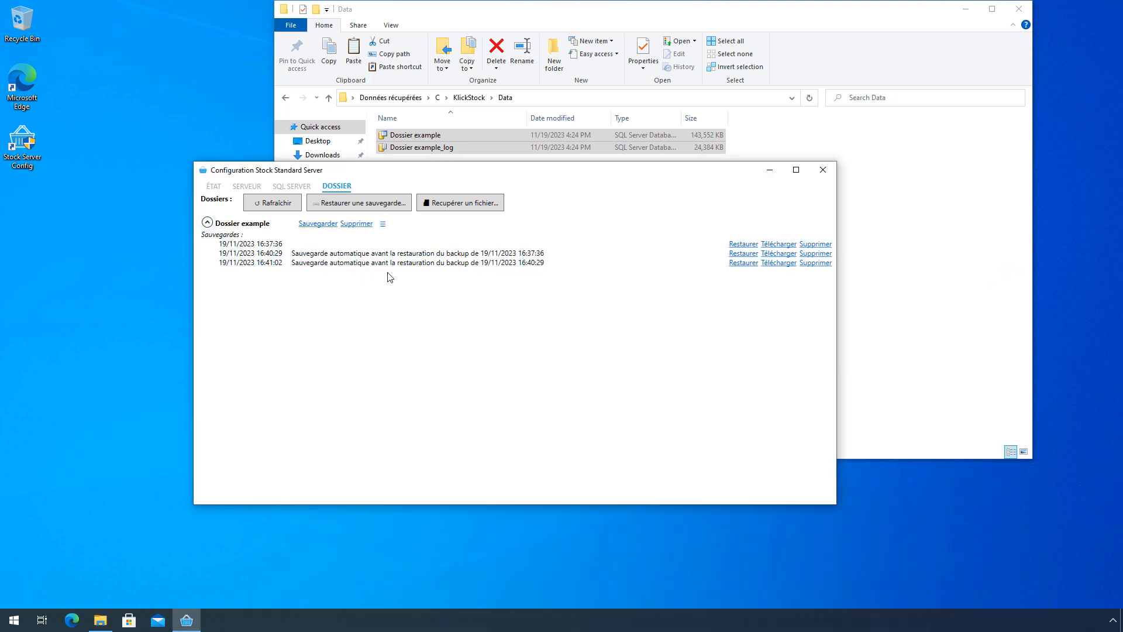